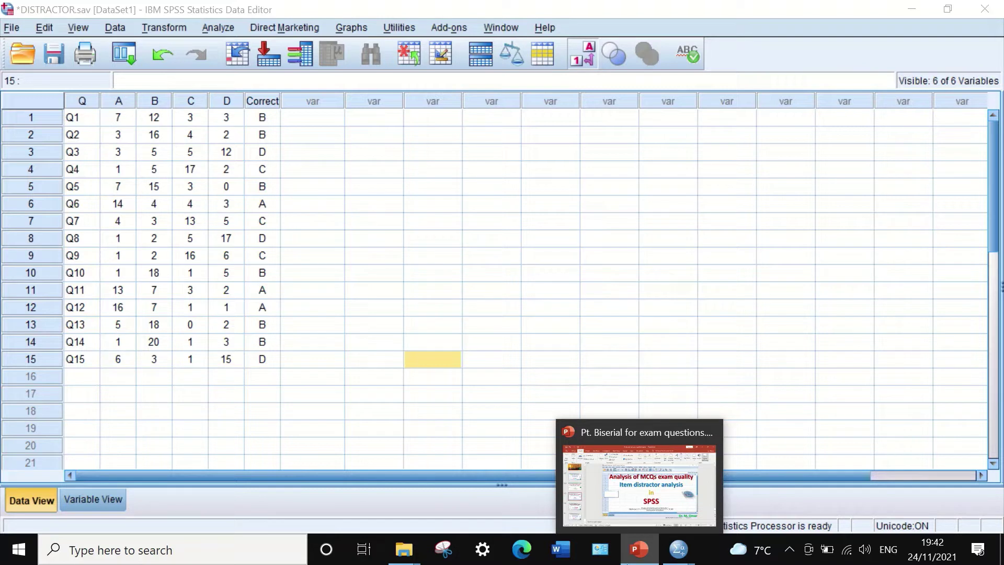
# - Open Compute Variable, reset the previous DistractC setup, and name the target OptionA
pyautogui.moveTo(564, 7)
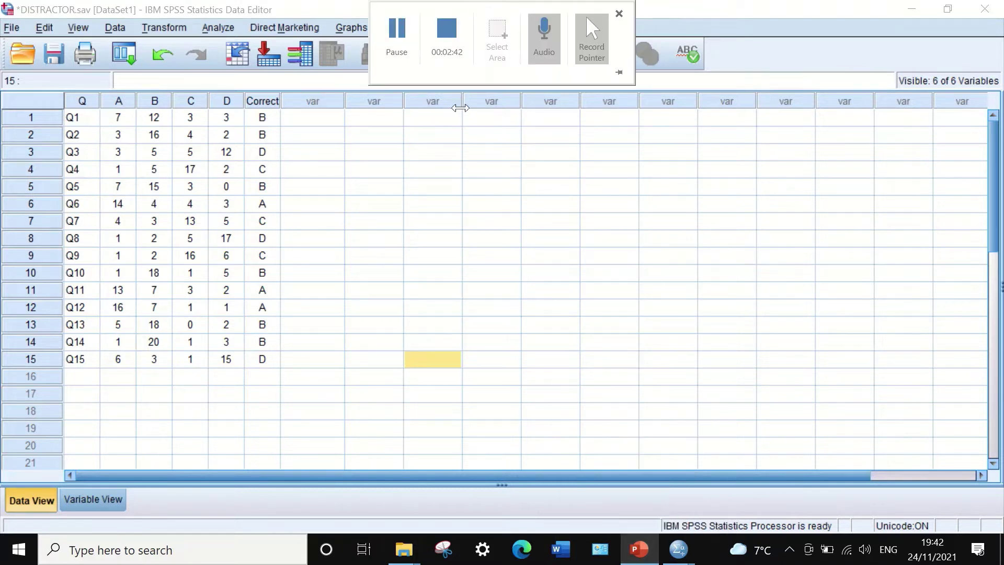
pyautogui.click(451, 220)
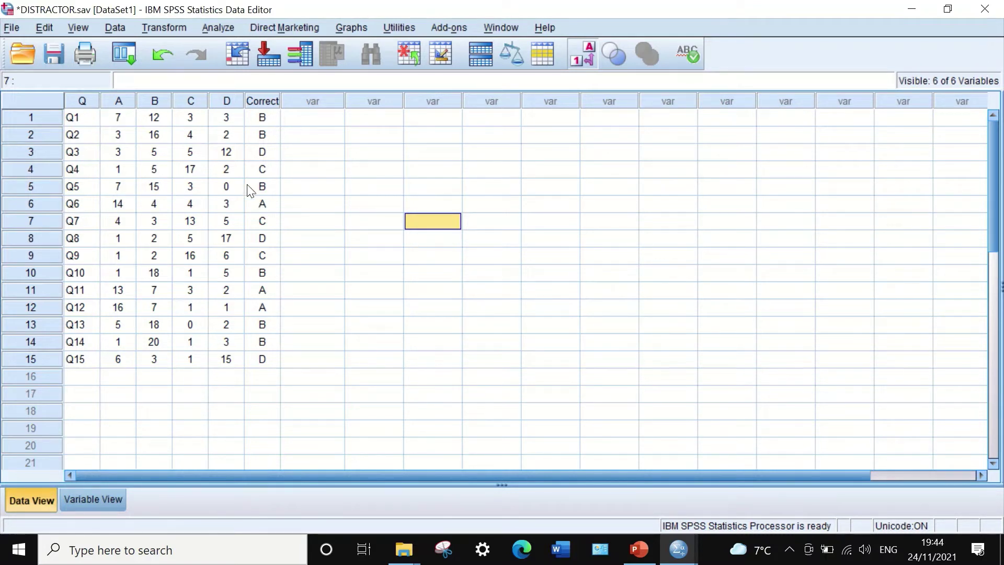
pyautogui.click(164, 27)
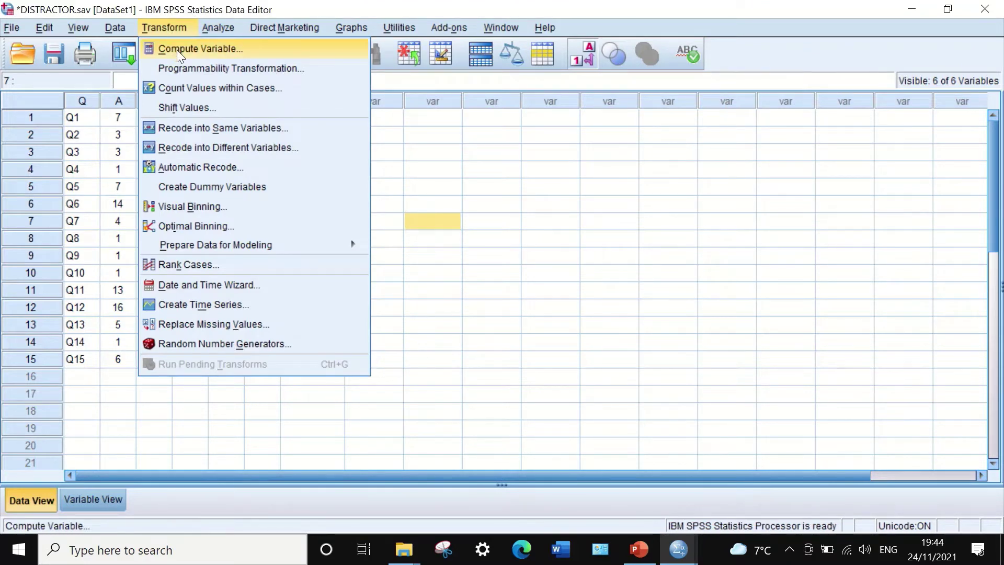
pyautogui.click(176, 49)
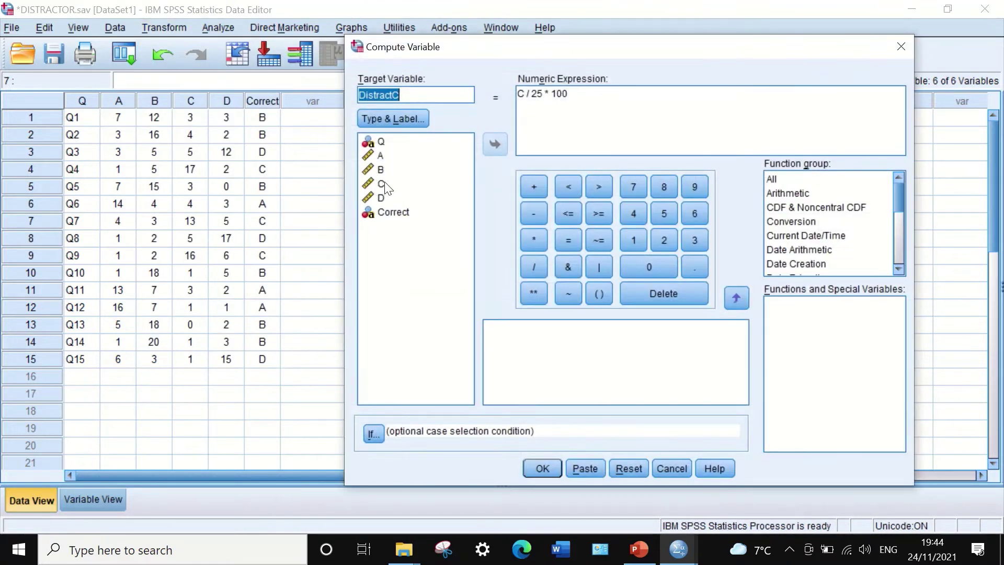
pyautogui.moveTo(510, 48); pyautogui.dragTo(469, 42)
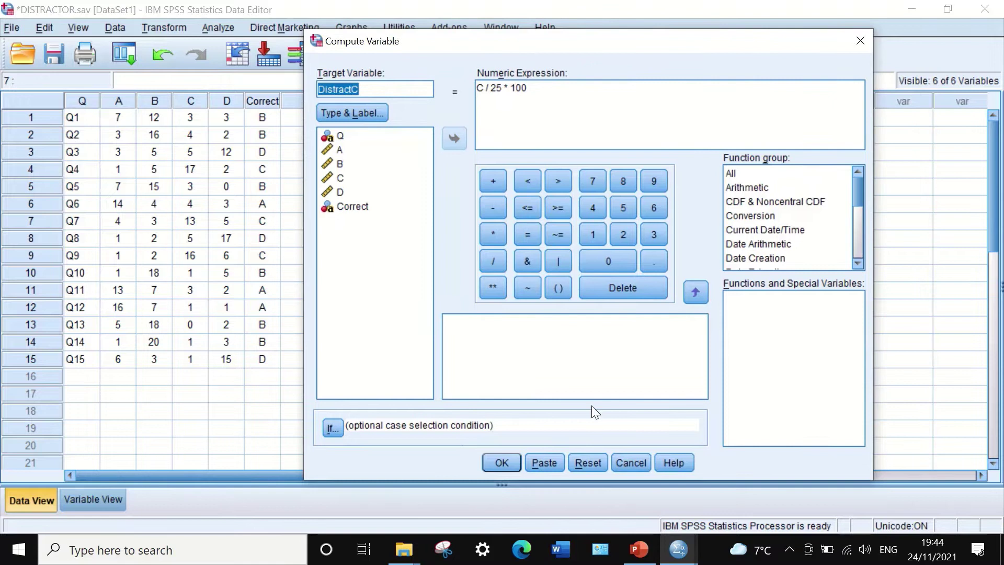
pyautogui.click(587, 463)
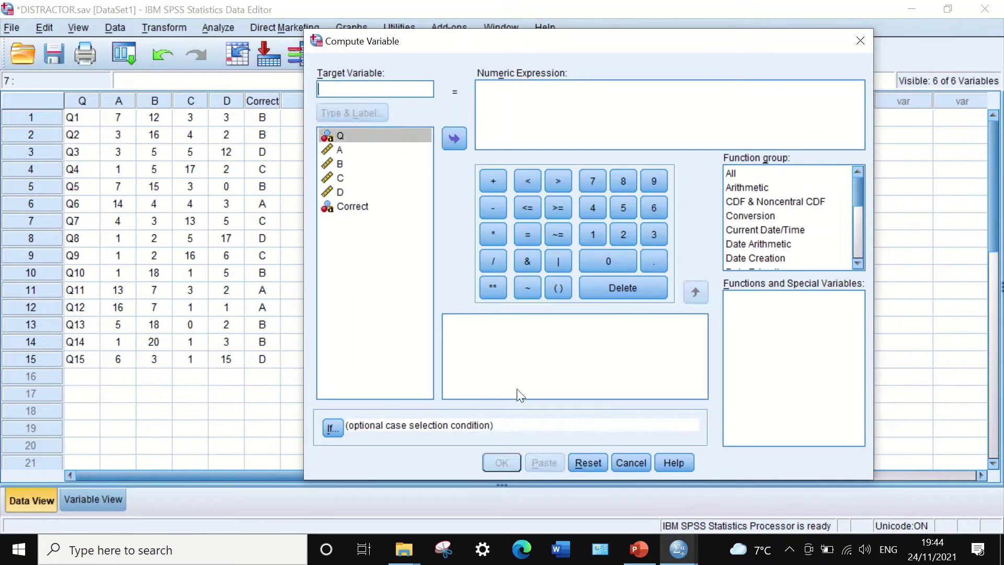
pyautogui.click(349, 92)
pyautogui.write('OptionA')
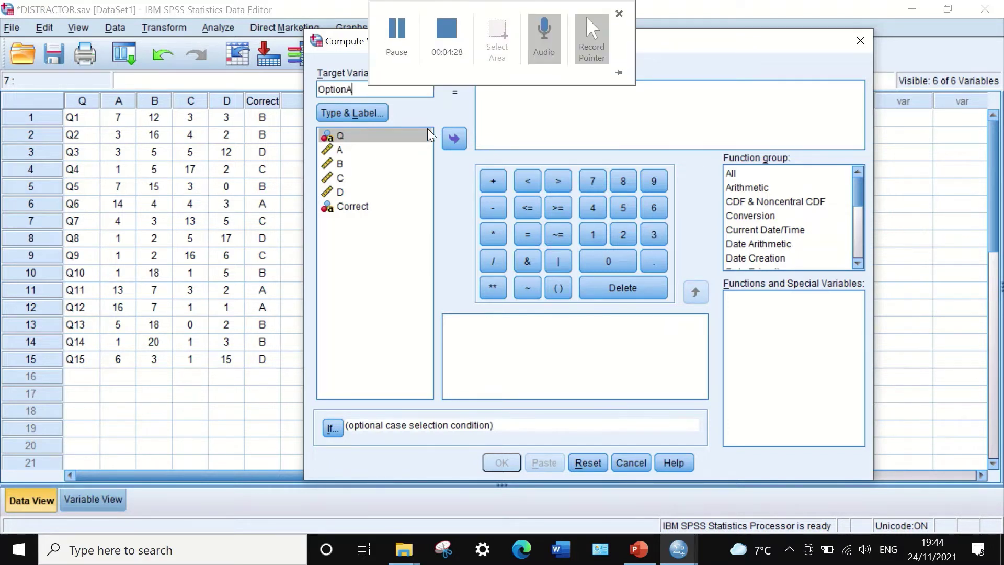
# - Build the expression A / 25 * 100 on the keypad and run it to create OptionA
pyautogui.click(364, 148)
pyautogui.click(454, 138)
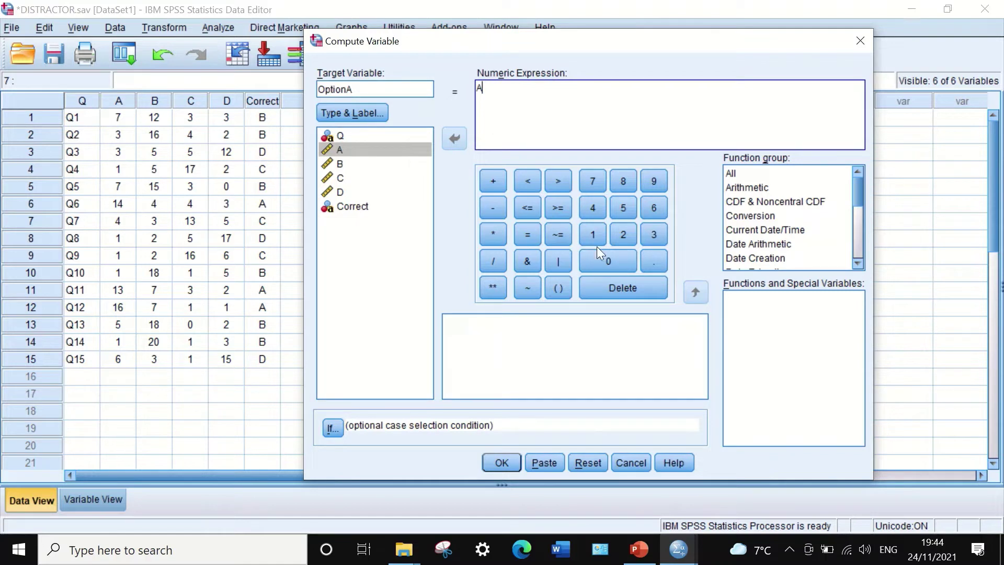
pyautogui.click(491, 260)
pyautogui.click(623, 234)
pyautogui.click(624, 207)
pyautogui.click(495, 231)
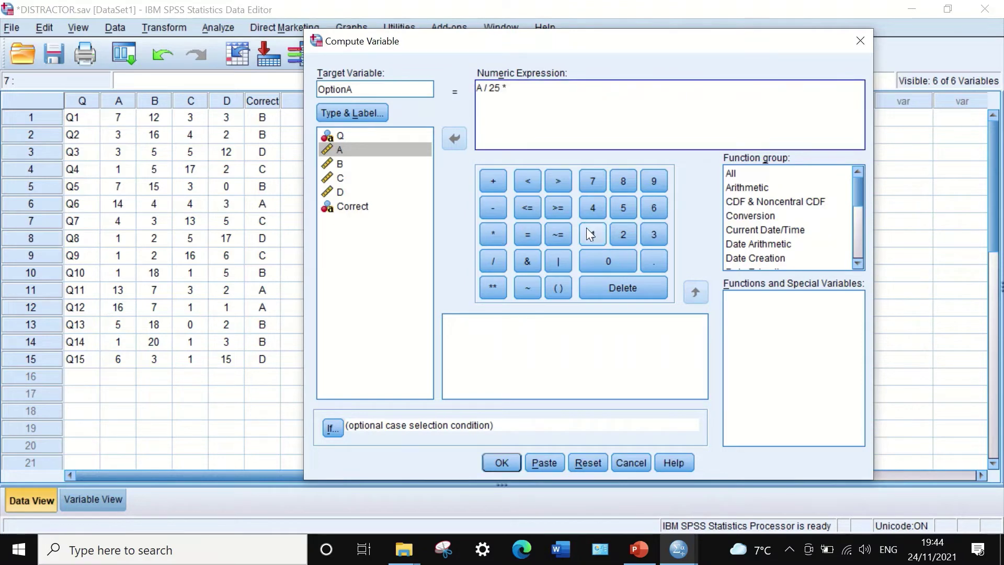
pyautogui.click(588, 231)
pyautogui.click(605, 262)
pyautogui.click(596, 260)
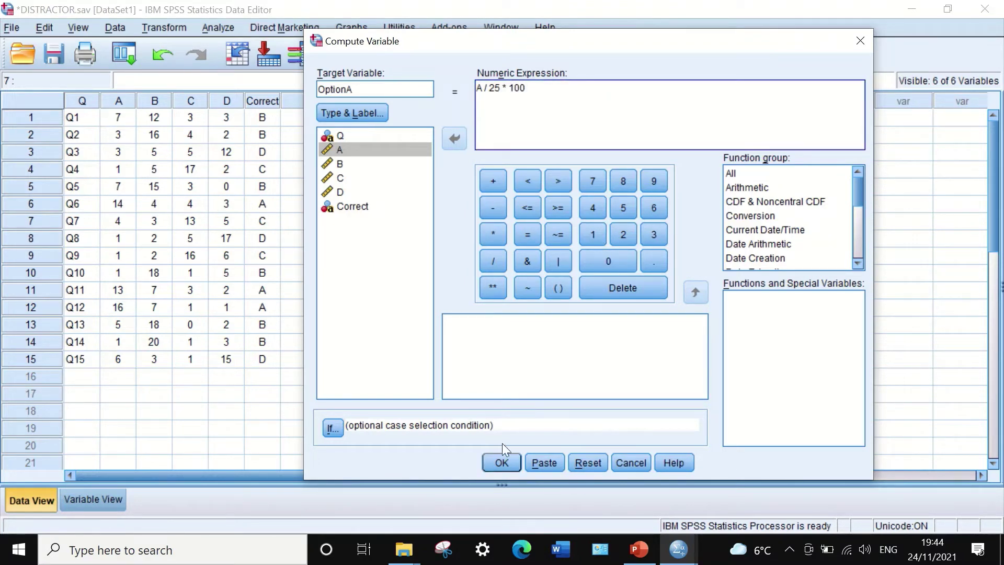
pyautogui.click(503, 462)
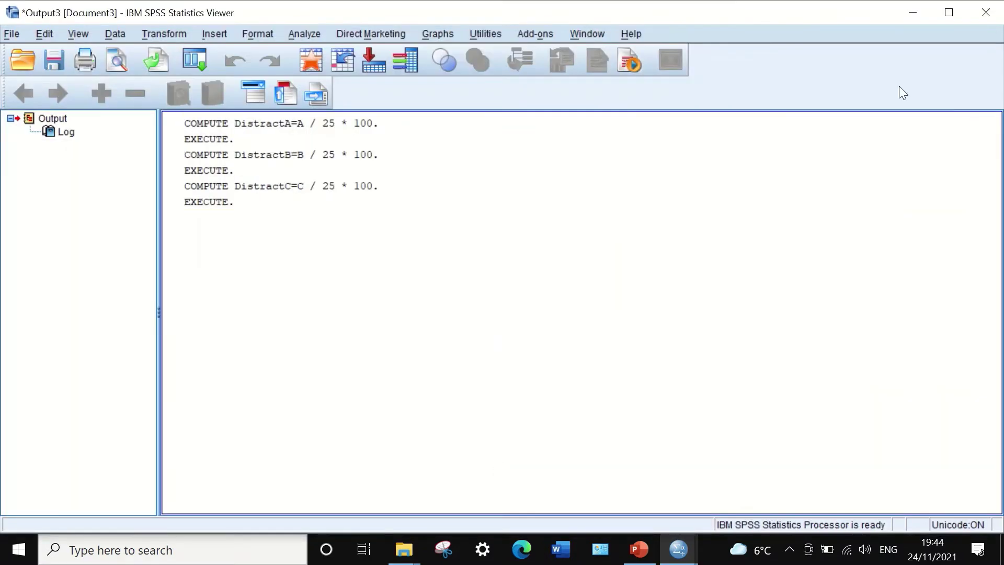
pyautogui.click(912, 13)
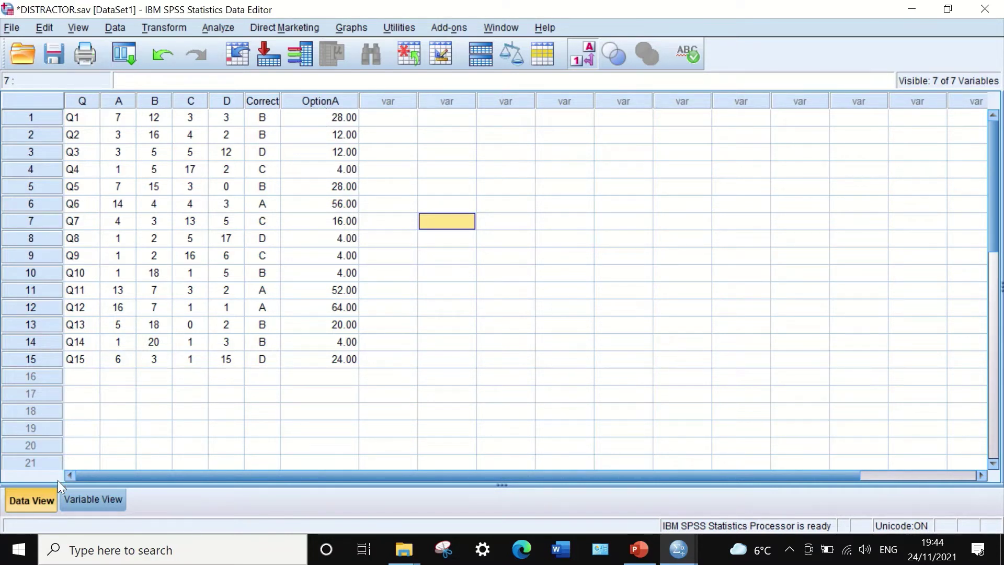
# - In Variable View, set OptionA's decimal places to 0
pyautogui.click(80, 498)
pyautogui.click(290, 198)
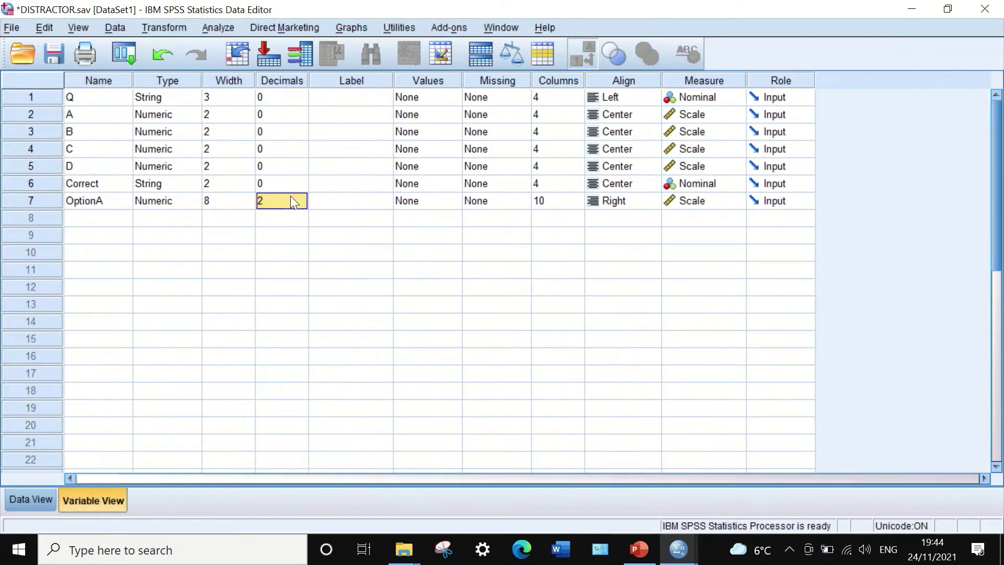
pyautogui.click(298, 205)
pyautogui.press('BackSpace')
pyautogui.write('0')
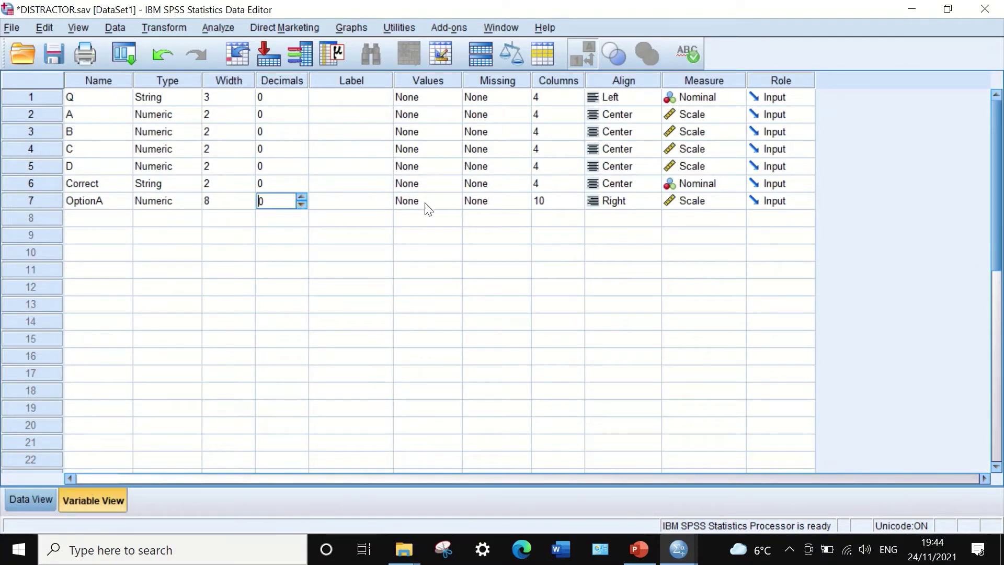
# - Narrow OptionA's column width to 5, centre it, and return to Data View
pyautogui.click(549, 204)
pyautogui.click(577, 207)
pyautogui.click(577, 206)
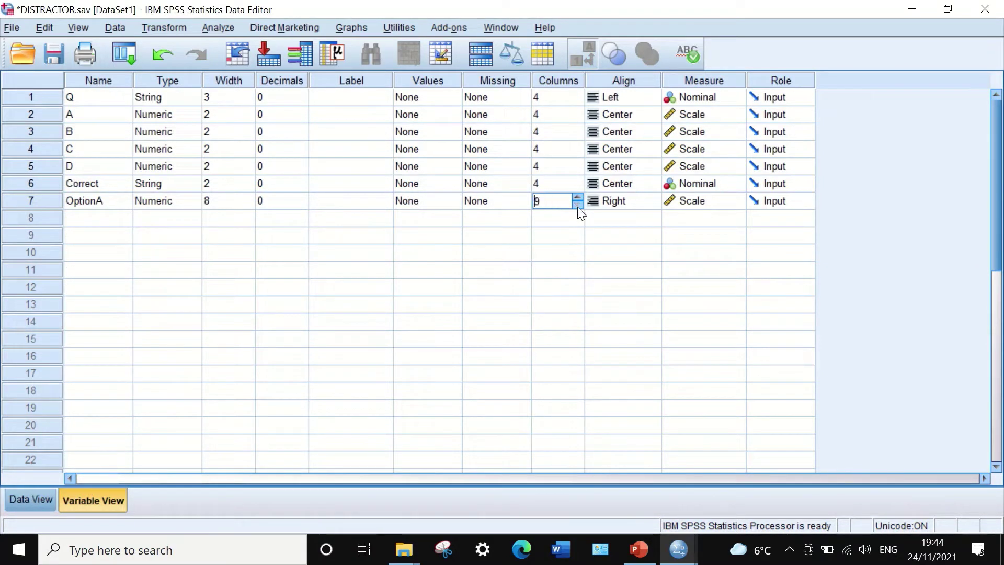
pyautogui.click(577, 207)
pyautogui.click(577, 207)
pyautogui.click(577, 207)
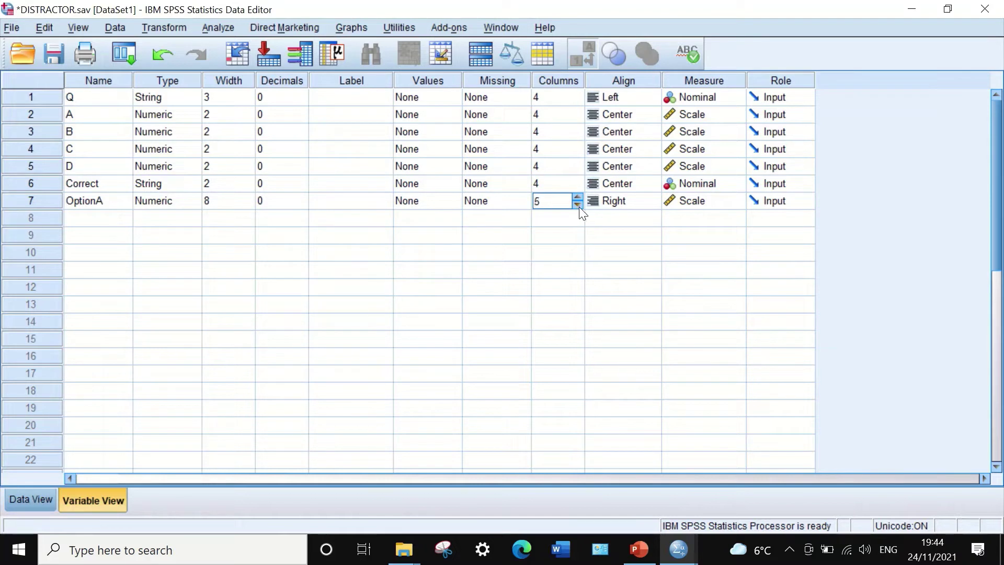
pyautogui.click(645, 208)
pyautogui.click(630, 249)
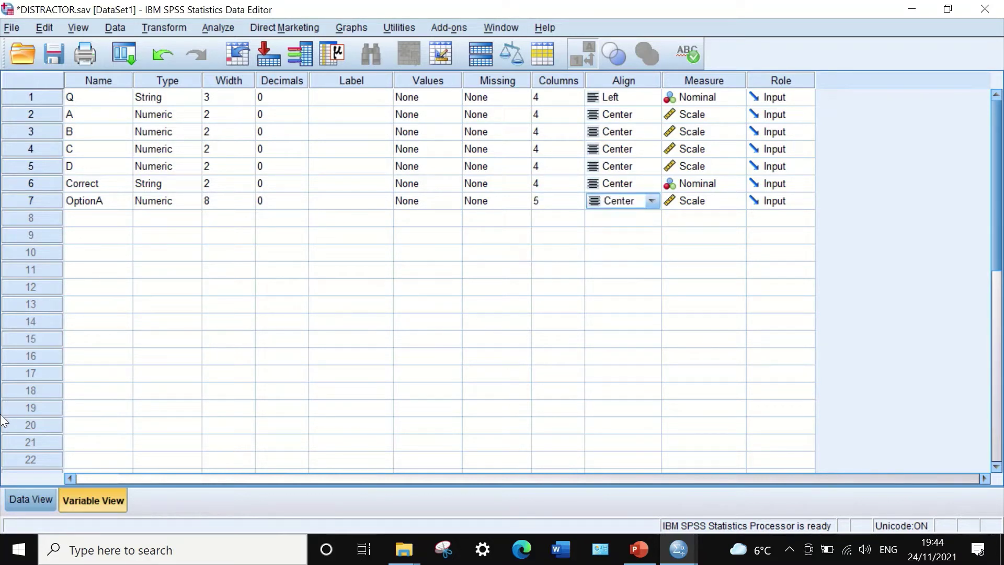
pyautogui.click(25, 499)
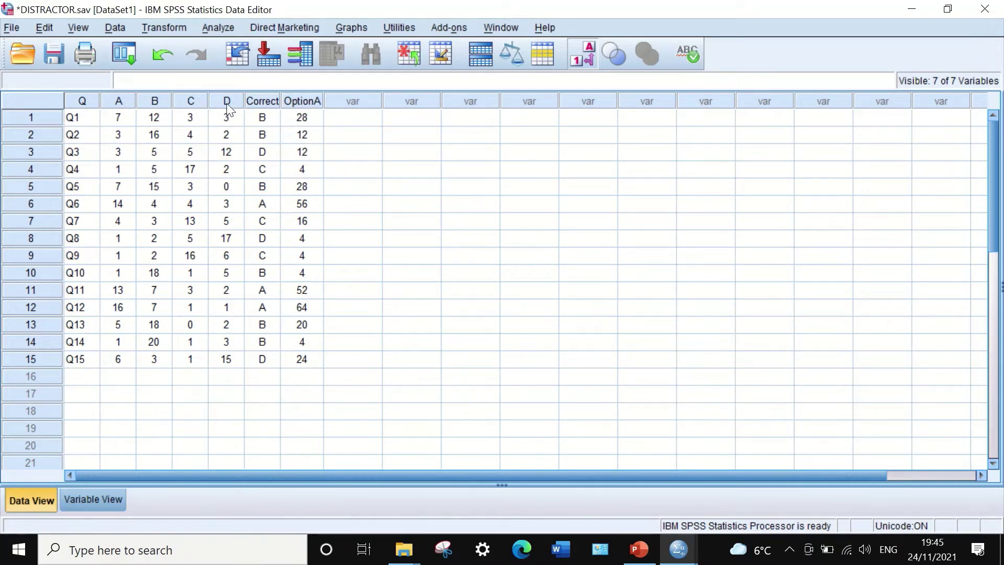
# - Reopen Compute Variable, reset the OptionA setup, and name the target OptionB
pyautogui.click(164, 28)
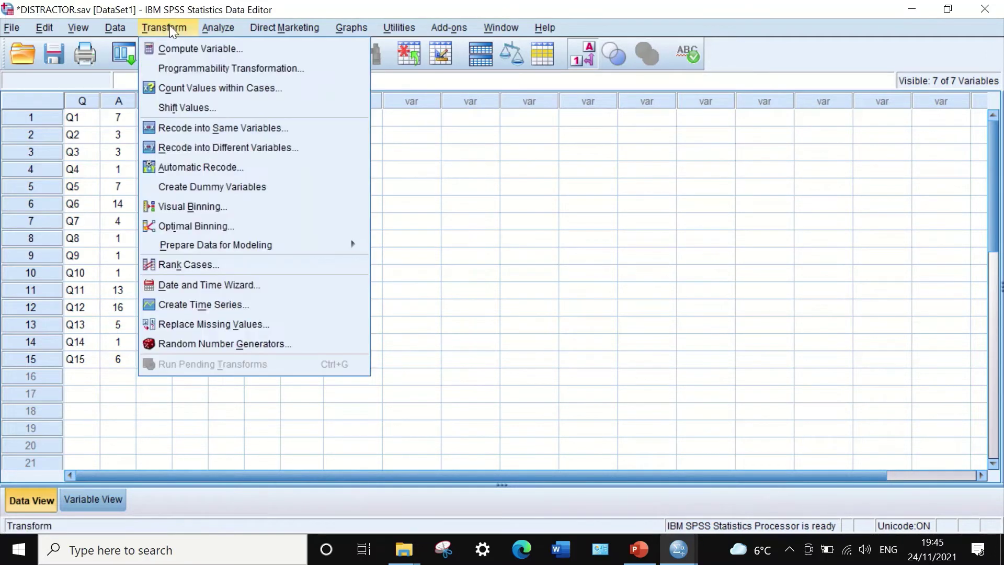
pyautogui.click(184, 49)
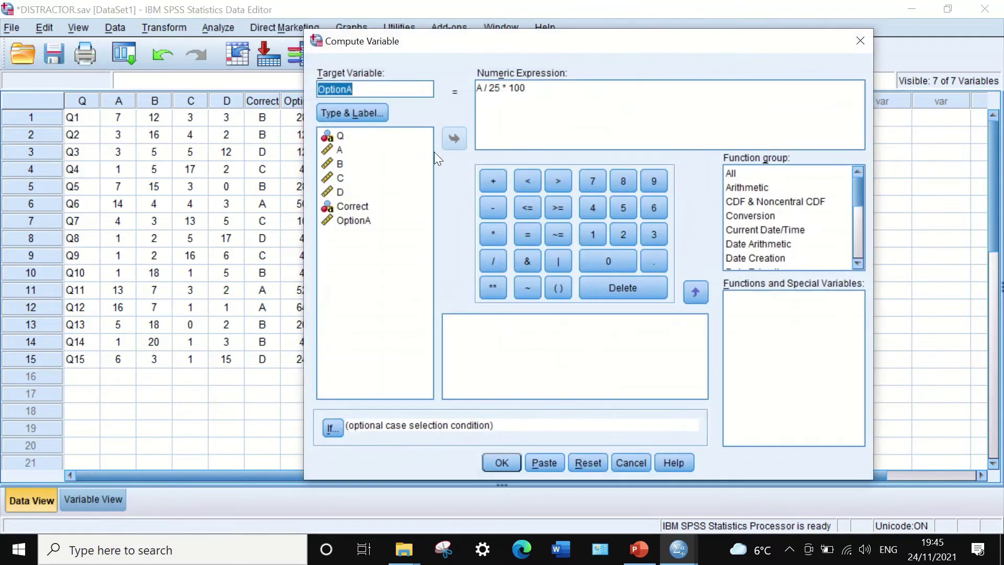
pyautogui.click(605, 462)
pyautogui.click(332, 87)
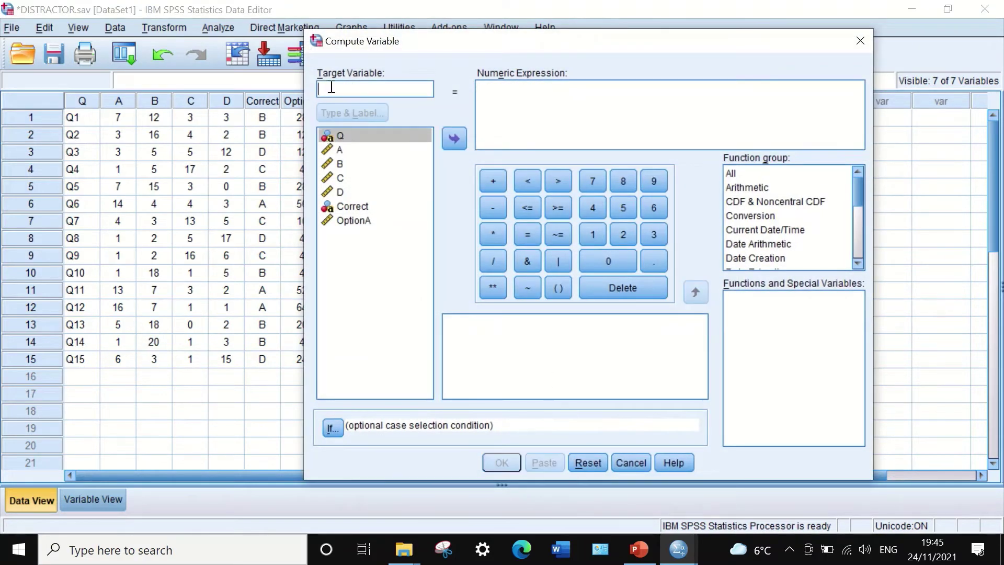
pyautogui.write('Optio')
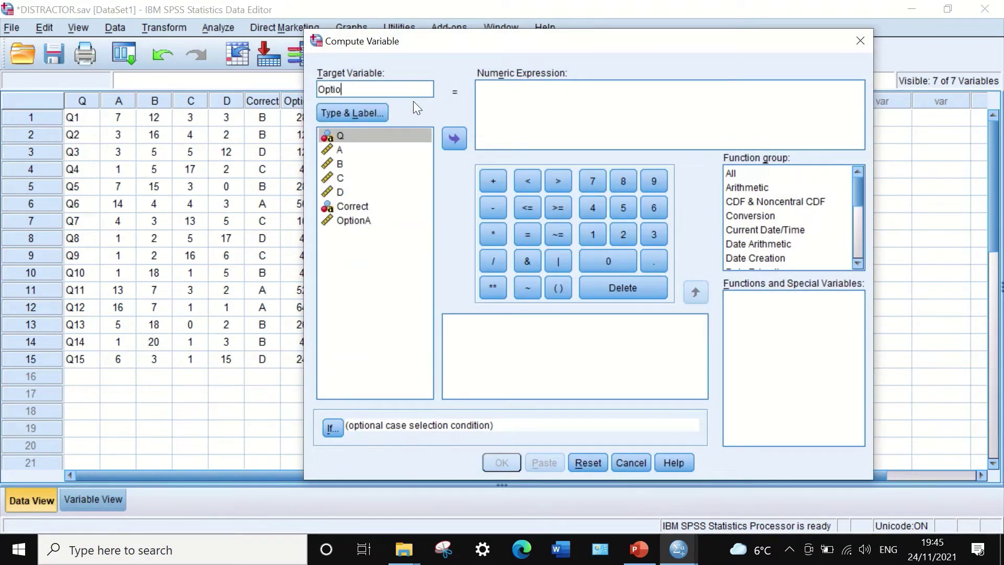
pyautogui.write('nB')
# - Build B / 25 * 100 on the keypad and run it to create OptionB
pyautogui.click(341, 164)
pyautogui.click(448, 137)
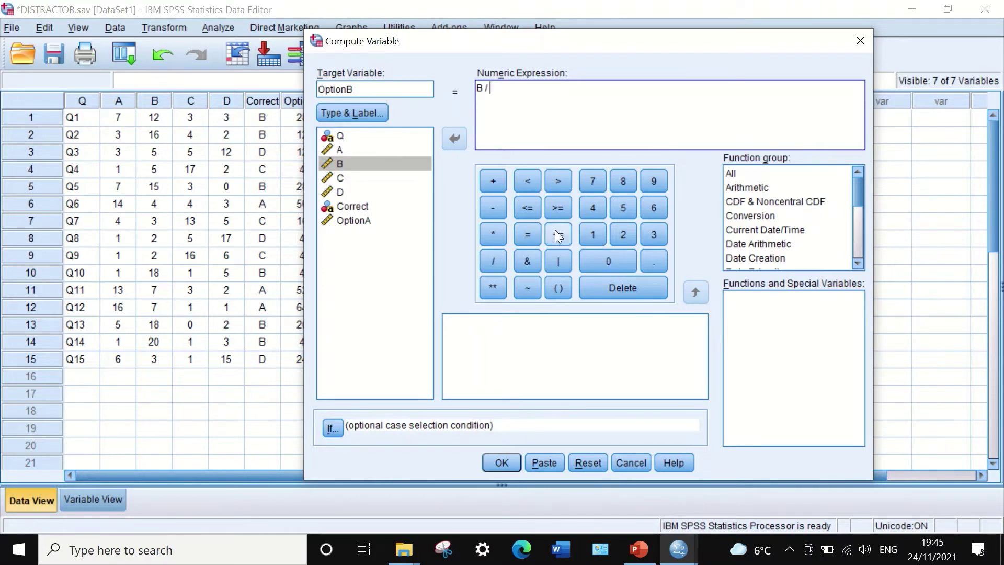
pyautogui.click(616, 234)
pyautogui.click(621, 200)
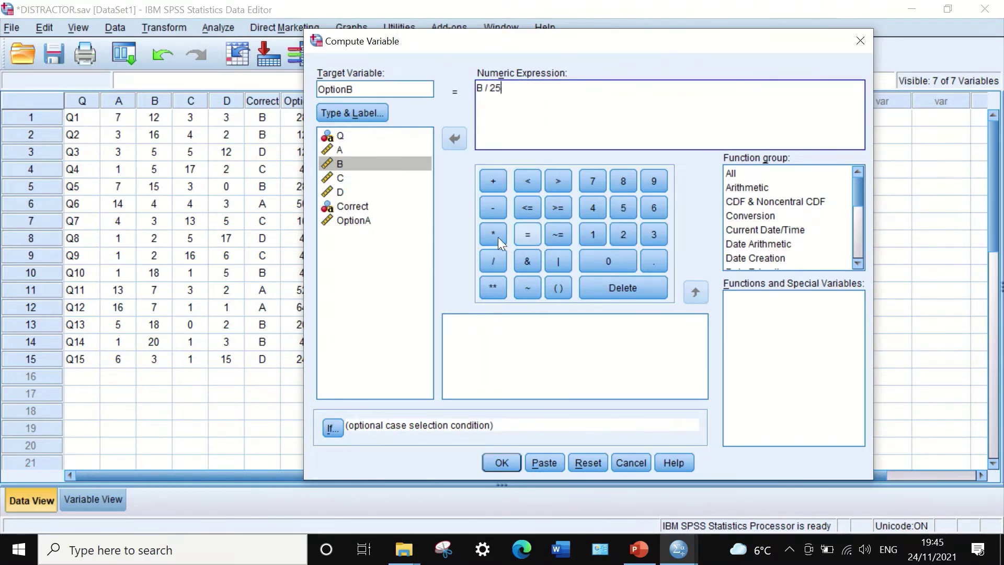
pyautogui.click(493, 235)
pyautogui.click(593, 234)
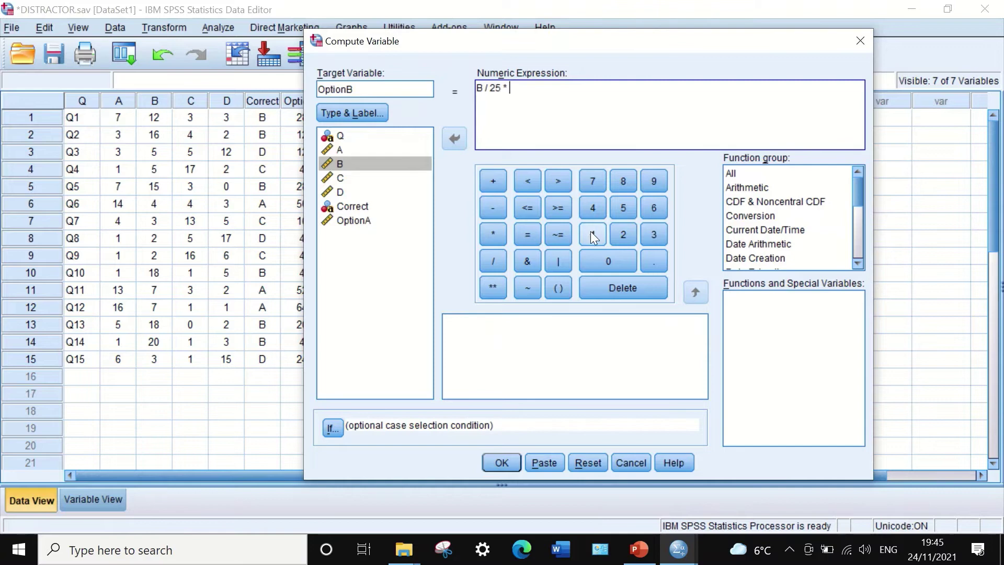
pyautogui.click(605, 262)
pyautogui.click(605, 262)
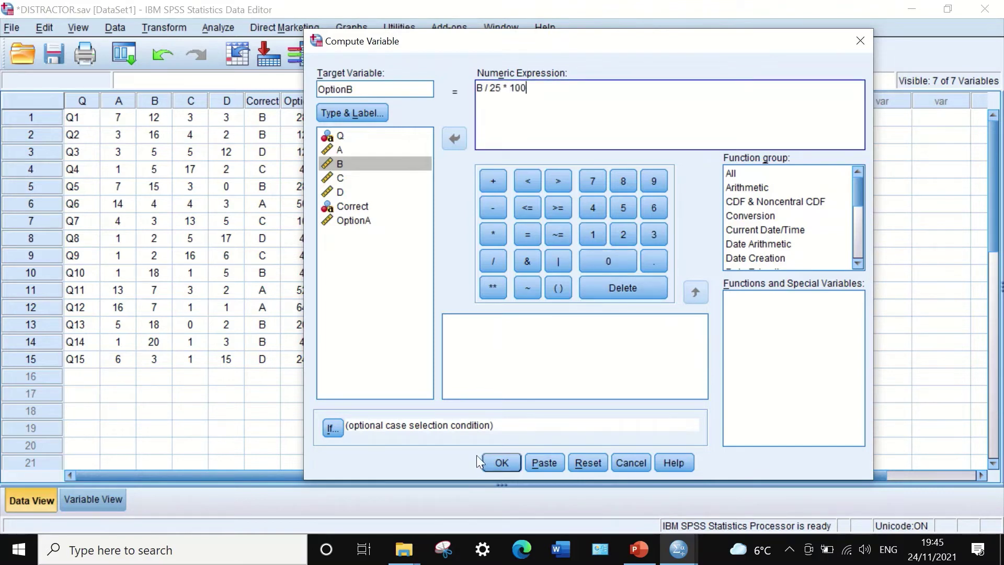
pyautogui.click(505, 461)
pyautogui.click(913, 12)
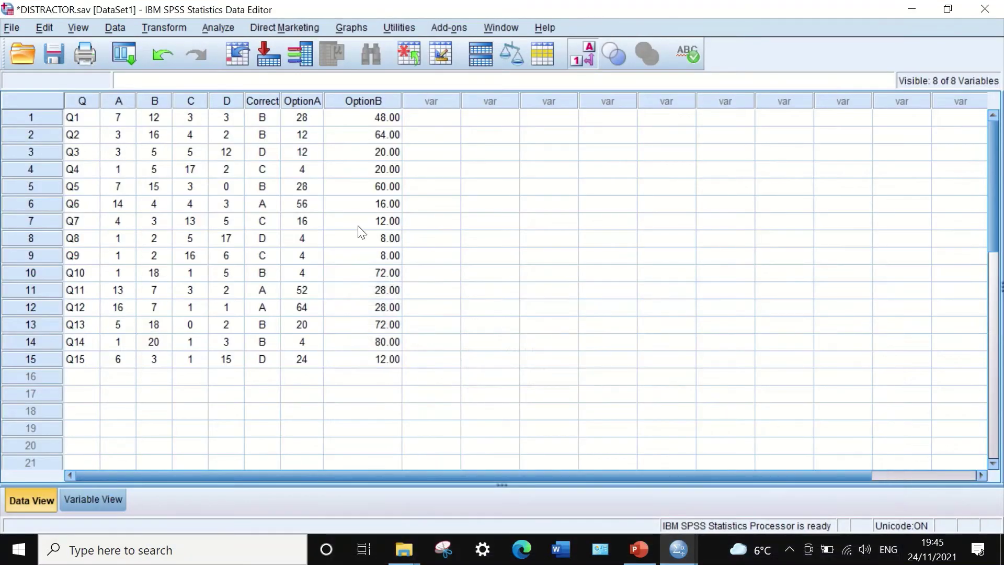
# - Give OptionB 0 decimals, a 5-wide column and centred alignment, then return to Data View
pyautogui.click(79, 499)
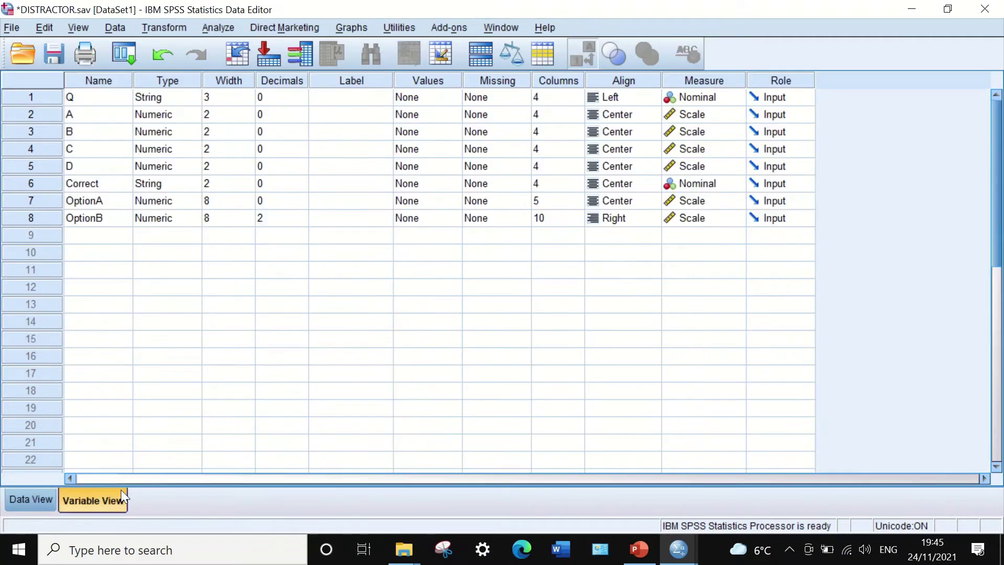
pyautogui.click(287, 223)
pyautogui.click(302, 221)
pyautogui.click(302, 221)
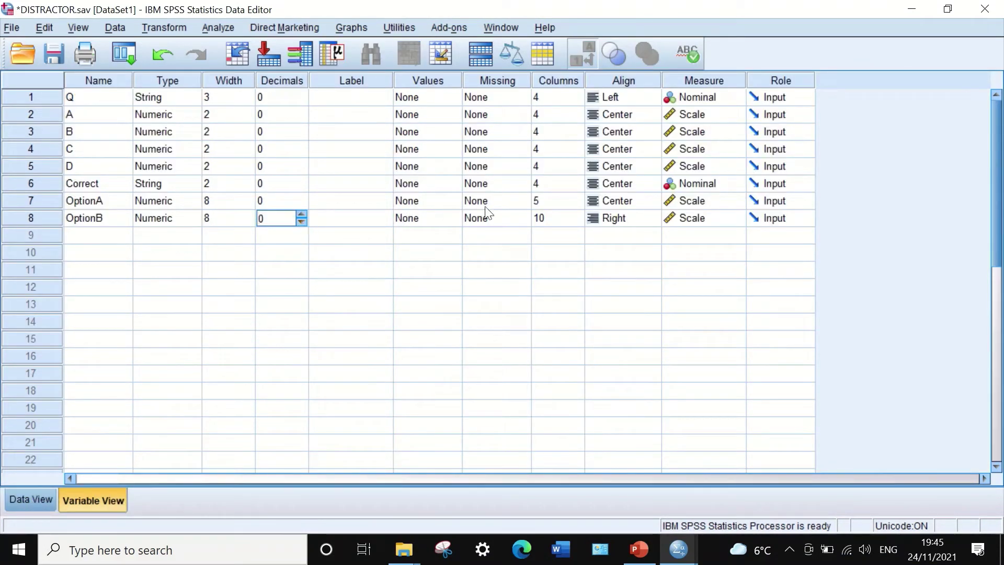
pyautogui.click(546, 220)
pyautogui.click(577, 222)
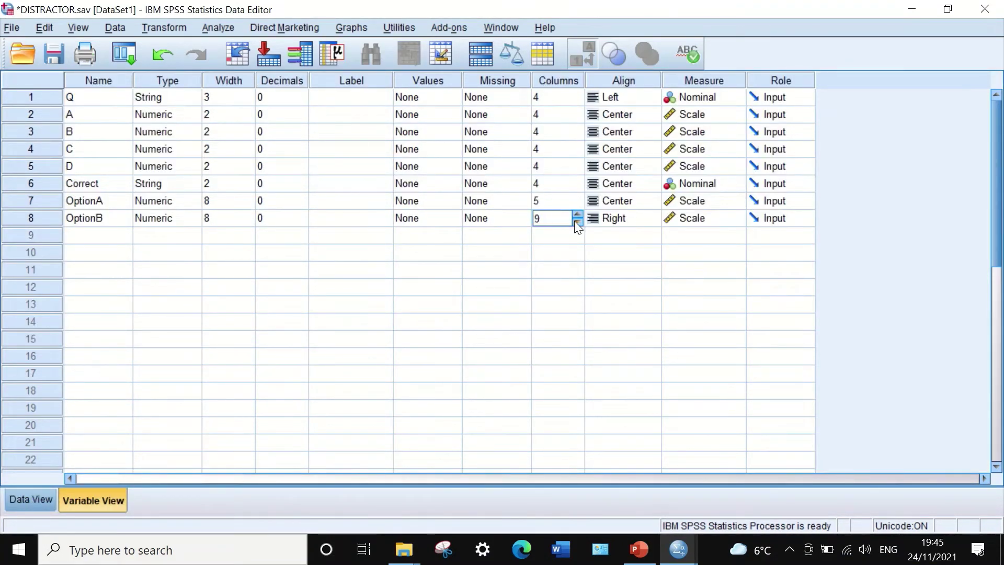
pyautogui.click(577, 223)
pyautogui.click(620, 218)
pyautogui.click(628, 249)
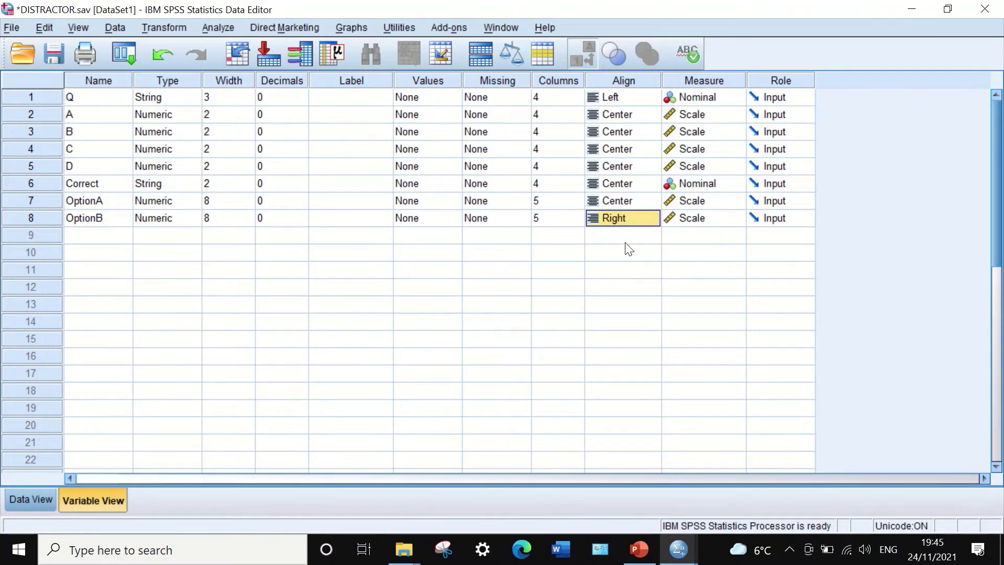
pyautogui.click(628, 223)
pyautogui.click(621, 266)
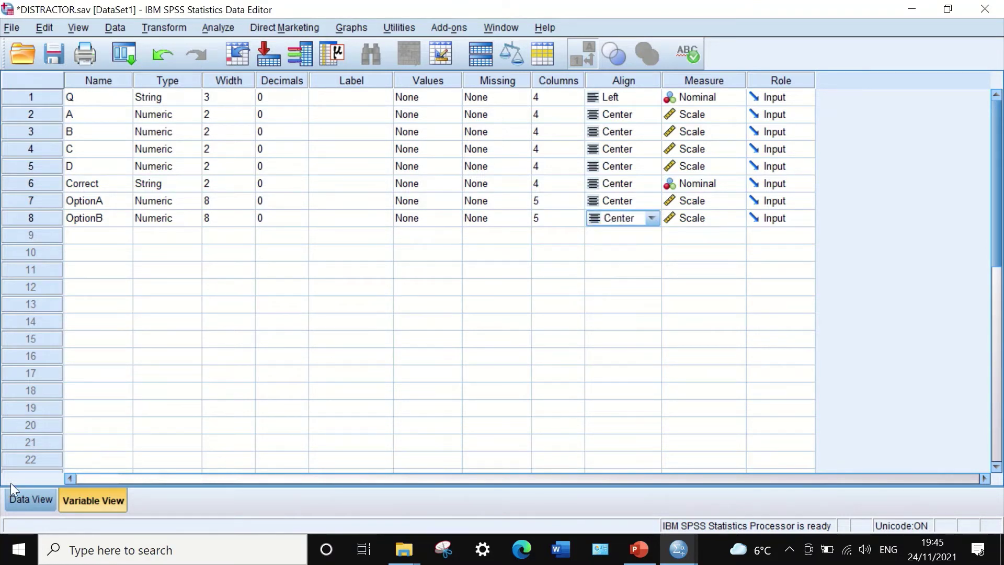
pyautogui.click(24, 498)
# - Reopen Compute Variable, reset it, and name the target OptionC
pyautogui.click(158, 26)
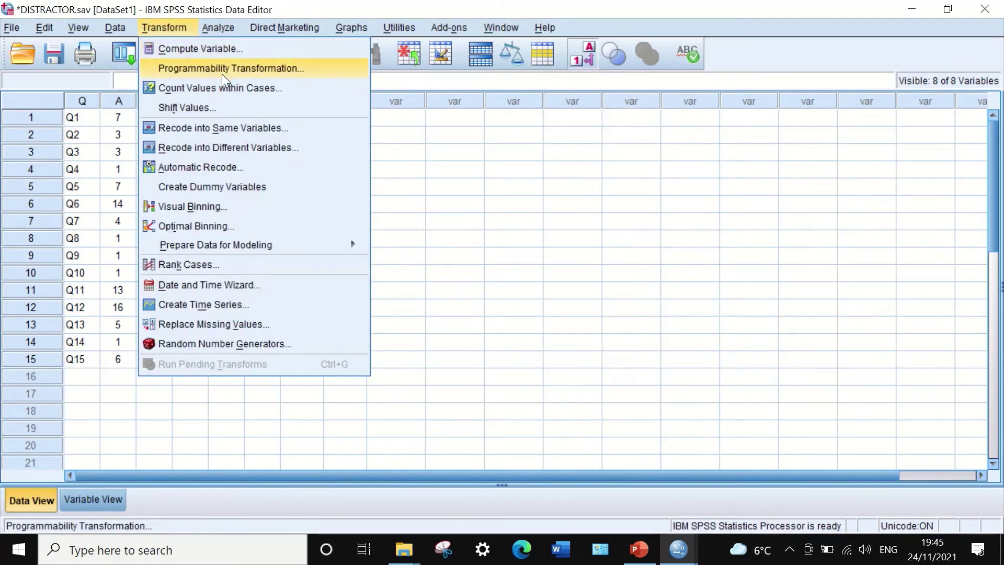
pyautogui.click(222, 48)
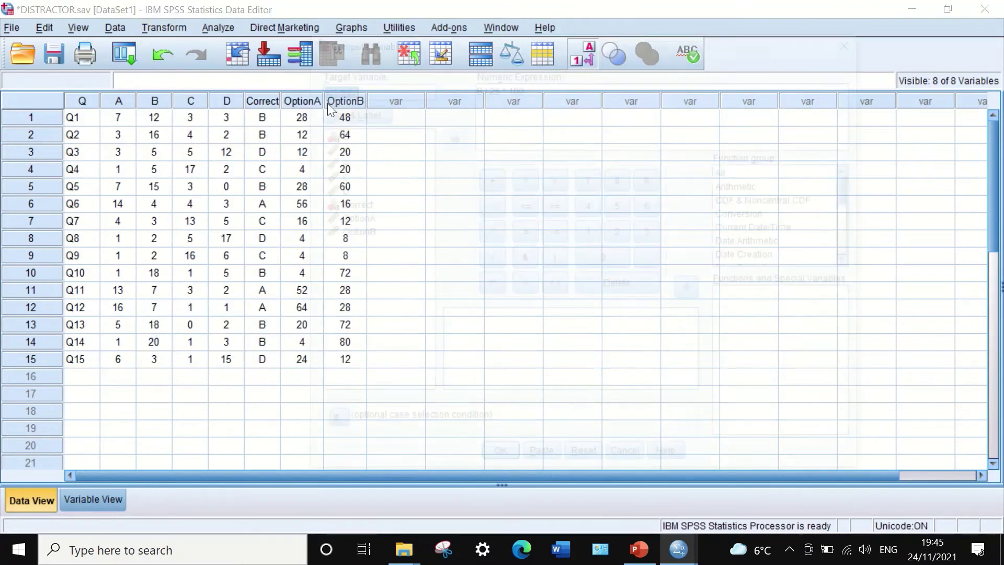
pyautogui.click(588, 463)
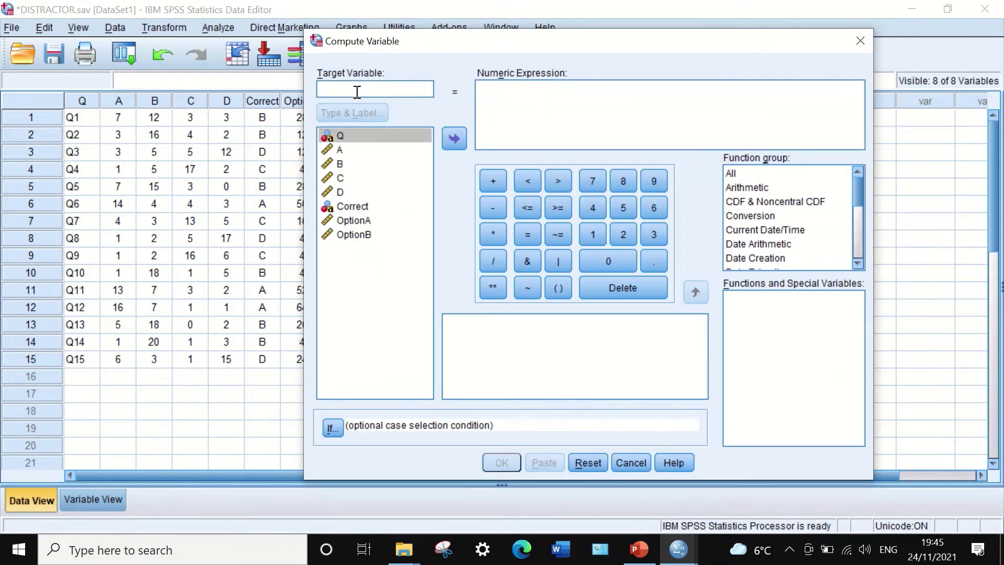
pyautogui.click(357, 92)
pyautogui.write('Opt')
pyautogui.write('ionC')
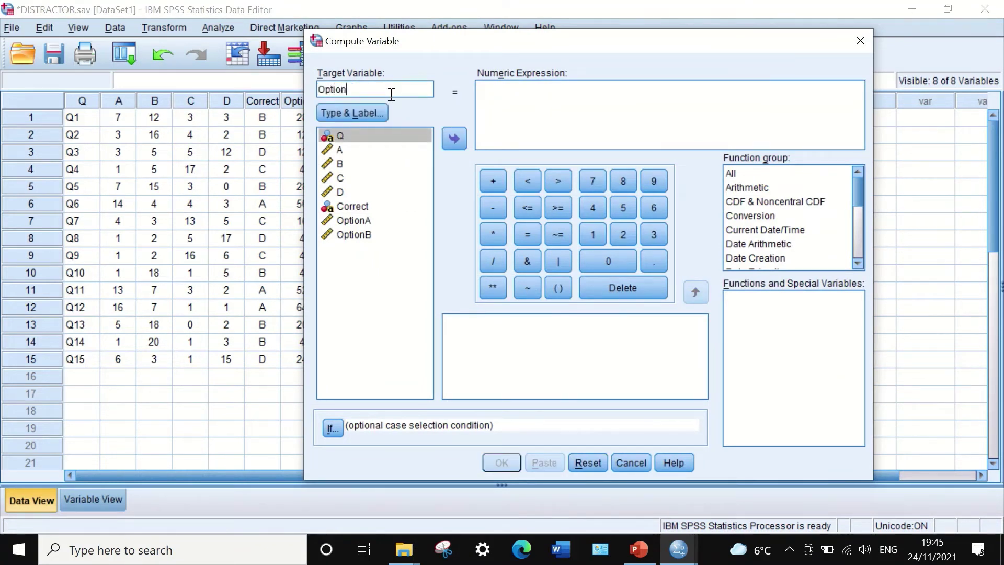
# - Build C / 25 * 100 on the keypad and run it to create OptionC
pyautogui.click(351, 178)
pyautogui.click(452, 137)
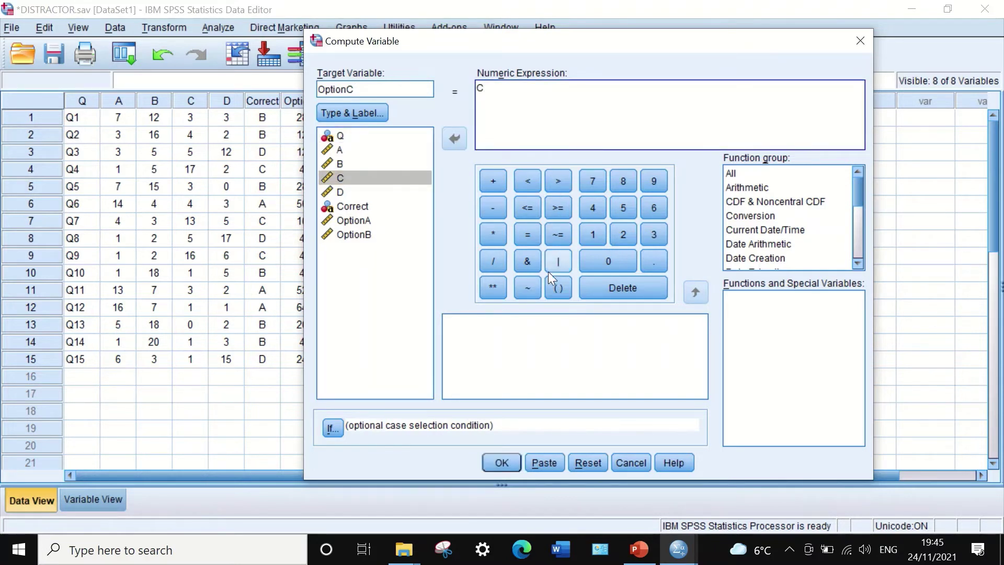
pyautogui.click(501, 261)
pyautogui.click(625, 234)
pyautogui.click(619, 206)
pyautogui.click(493, 235)
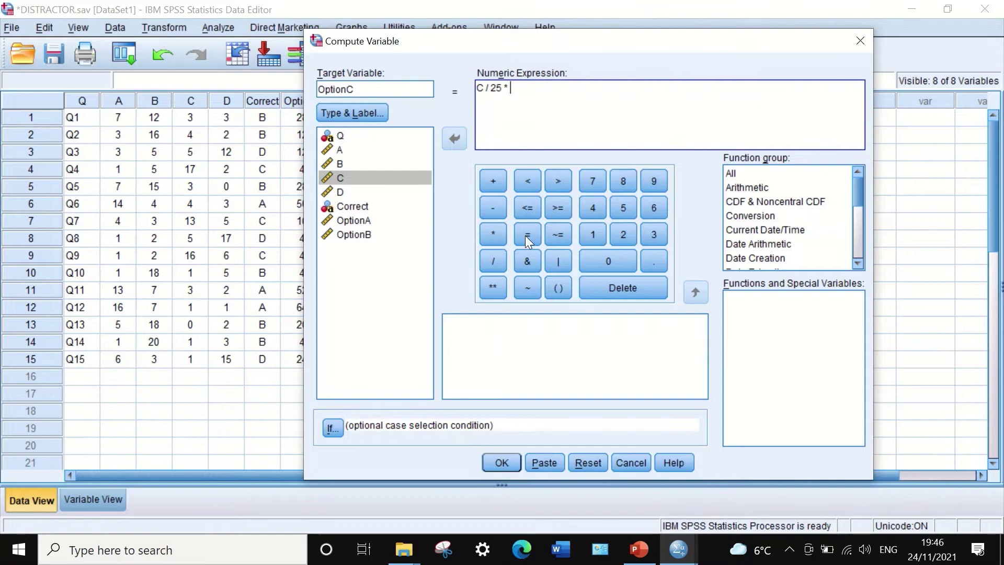
pyautogui.click(589, 234)
pyautogui.click(586, 252)
pyautogui.click(585, 252)
pyautogui.click(499, 459)
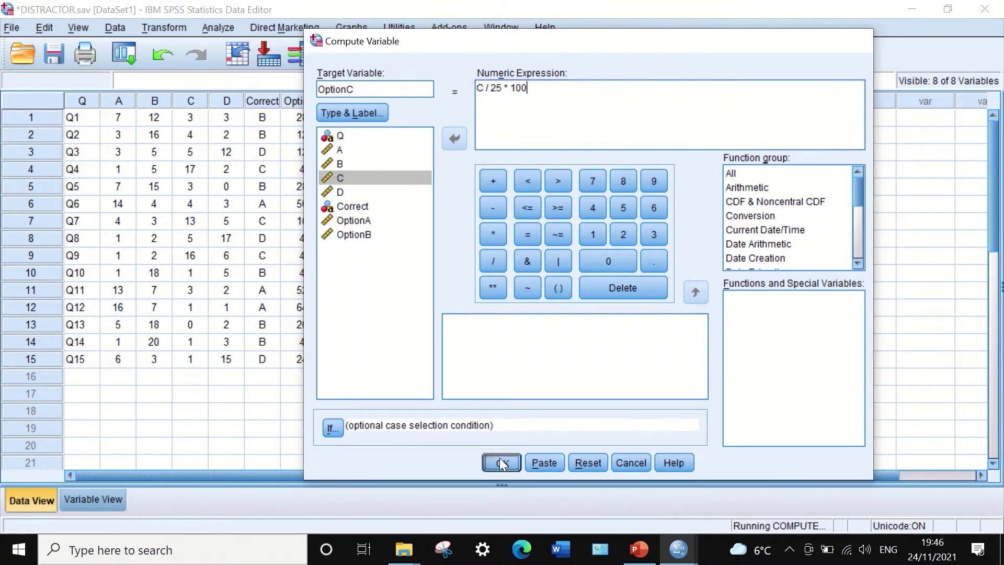
pyautogui.click(913, 12)
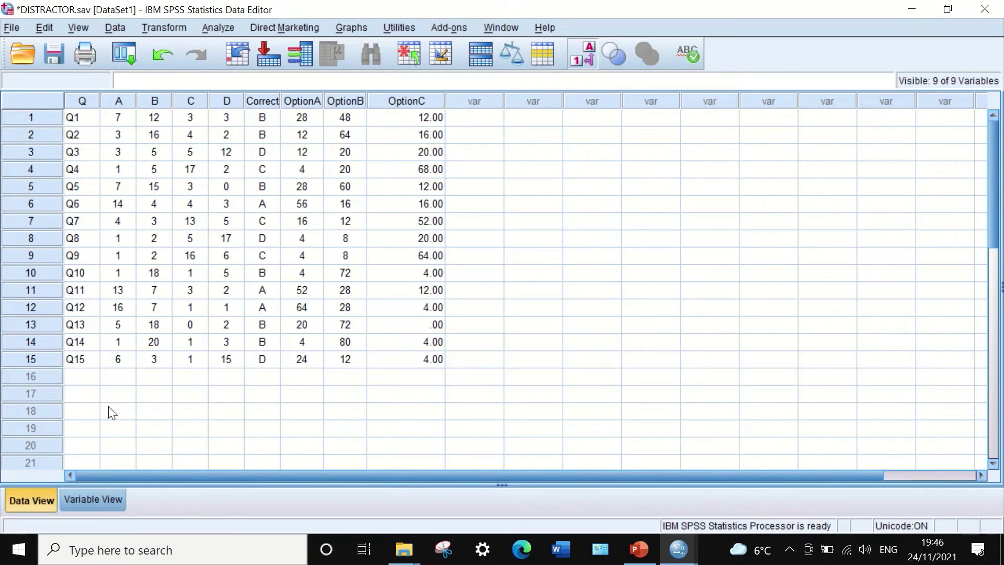
# - Set OptionC to 0 decimals, a narrower column and centred alignment, back in Data View
pyautogui.click(80, 497)
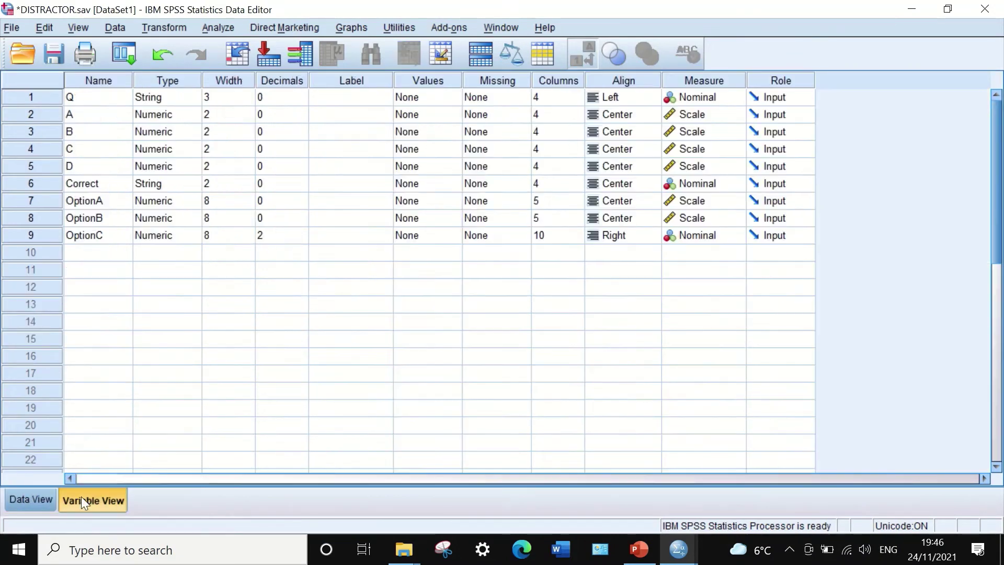
pyautogui.click(295, 235)
pyautogui.click(301, 239)
pyautogui.click(302, 239)
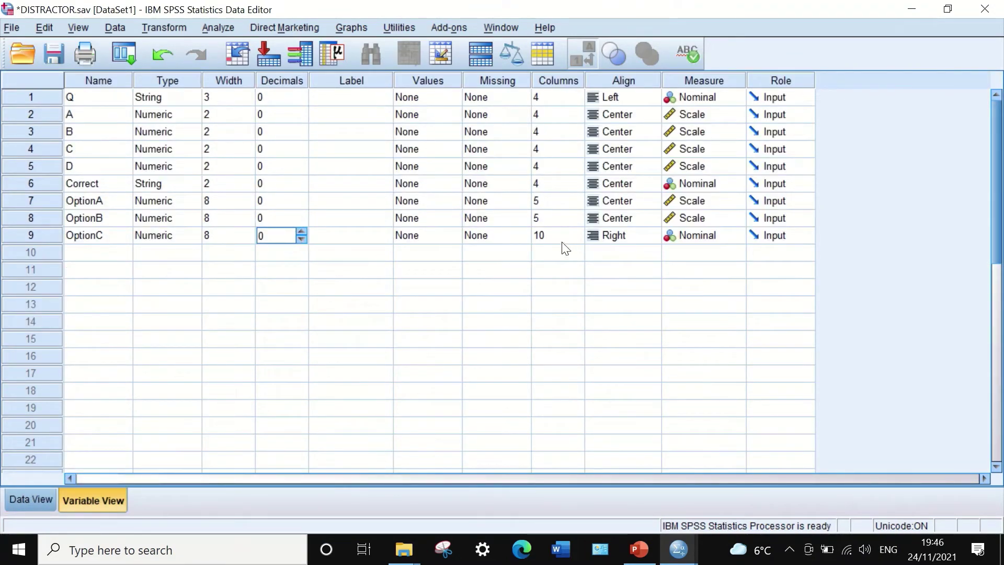
pyautogui.click(579, 241)
pyautogui.click(579, 240)
pyautogui.click(579, 241)
pyautogui.click(580, 241)
pyautogui.click(579, 240)
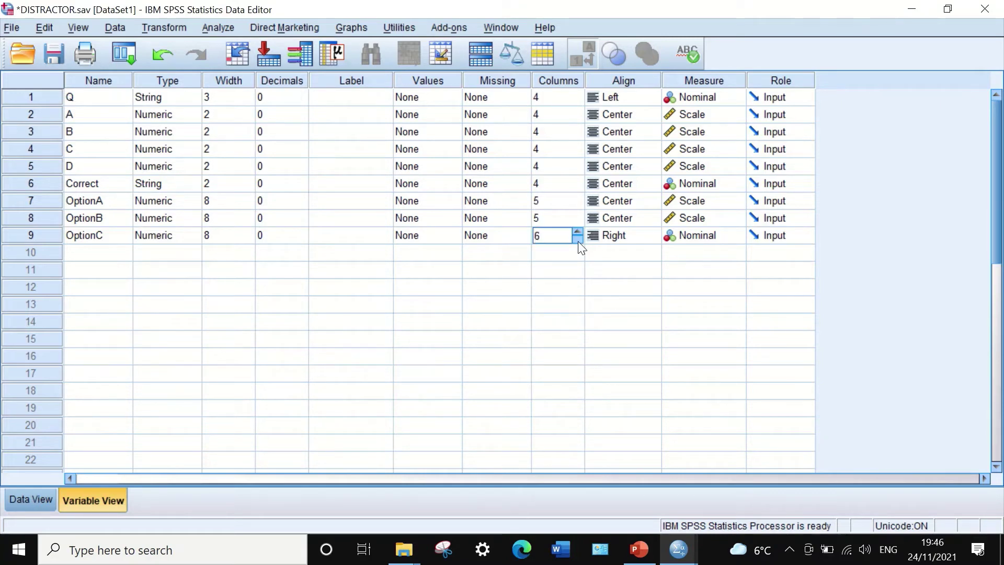
pyautogui.click(633, 240)
pyautogui.click(644, 283)
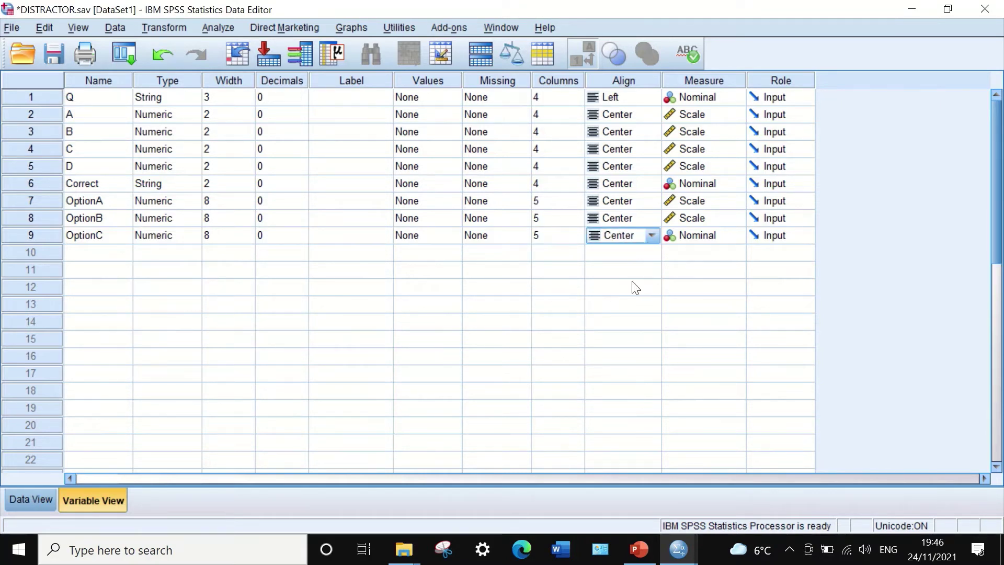
pyautogui.click(49, 499)
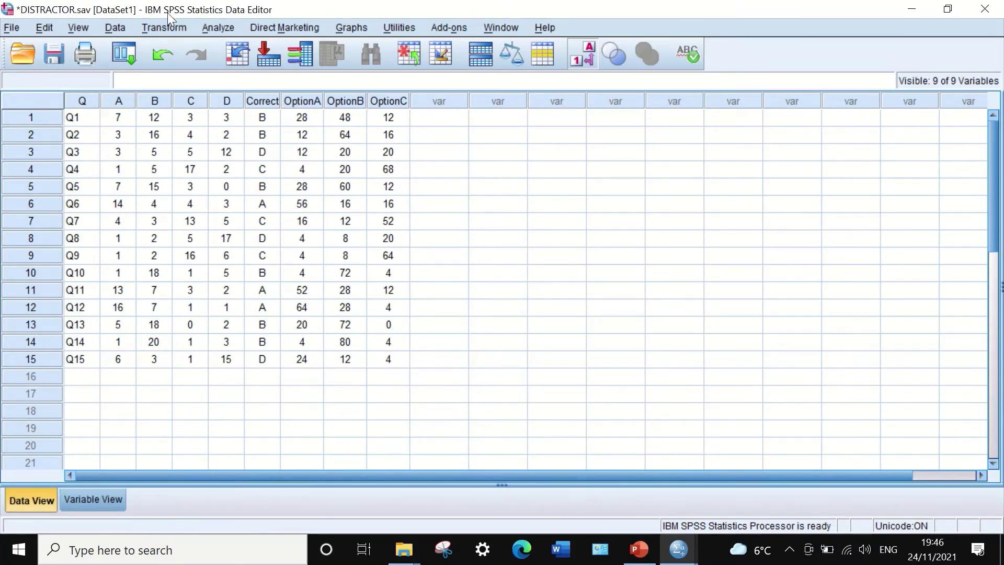
pyautogui.click(166, 27)
# - In Compute Variable, change the target name from OptionC to OptionD and clear the old expression
pyautogui.click(177, 48)
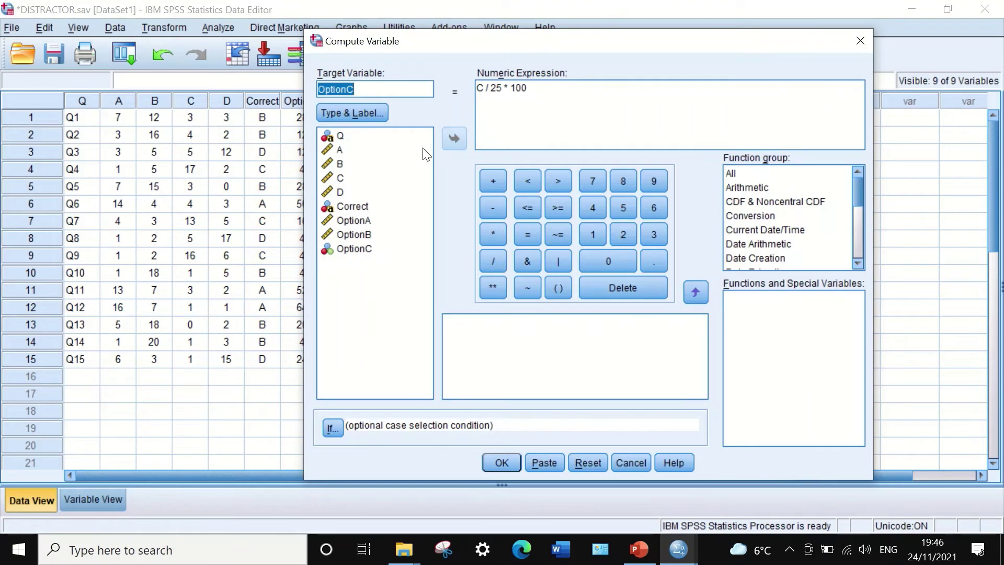
pyautogui.click(368, 87)
pyautogui.press('BackSpace')
pyautogui.write('D')
pyautogui.moveTo(534, 89); pyautogui.dragTo(462, 80)
pyautogui.press('Delete')
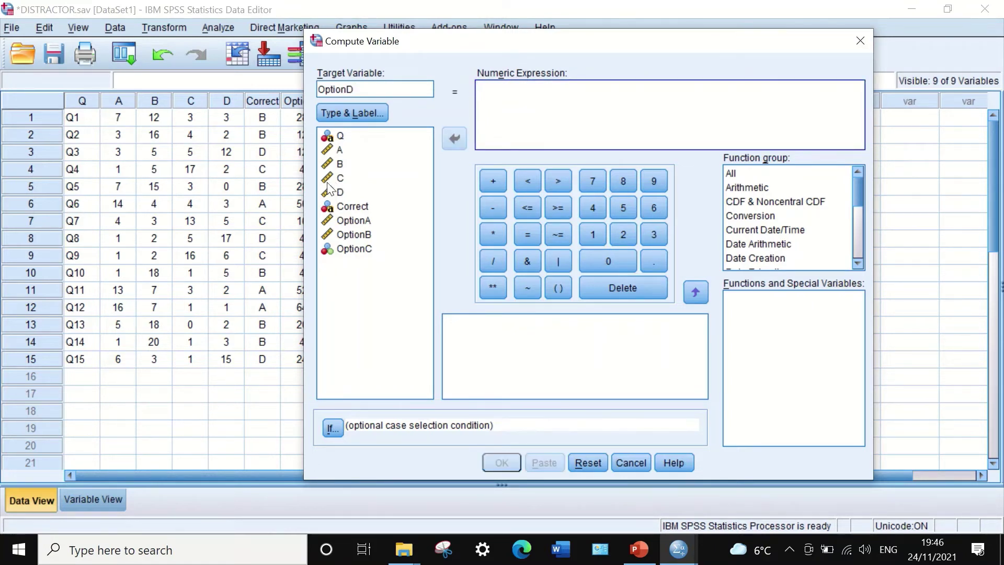
# - Enter D / 25 * 100 and run it to create OptionD
pyautogui.click(335, 191)
pyautogui.click(456, 142)
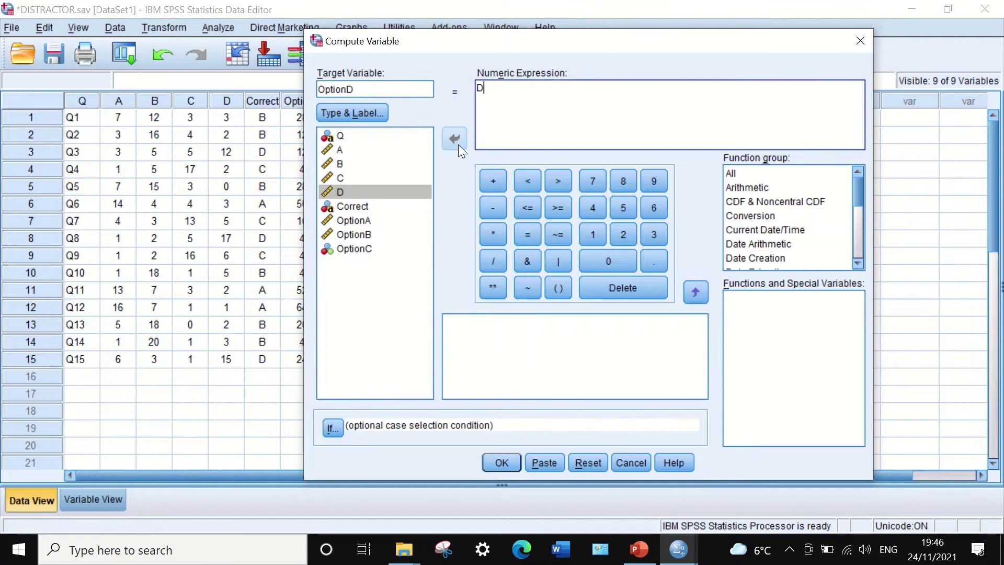
pyautogui.click(495, 257)
pyautogui.click(627, 233)
pyautogui.click(626, 206)
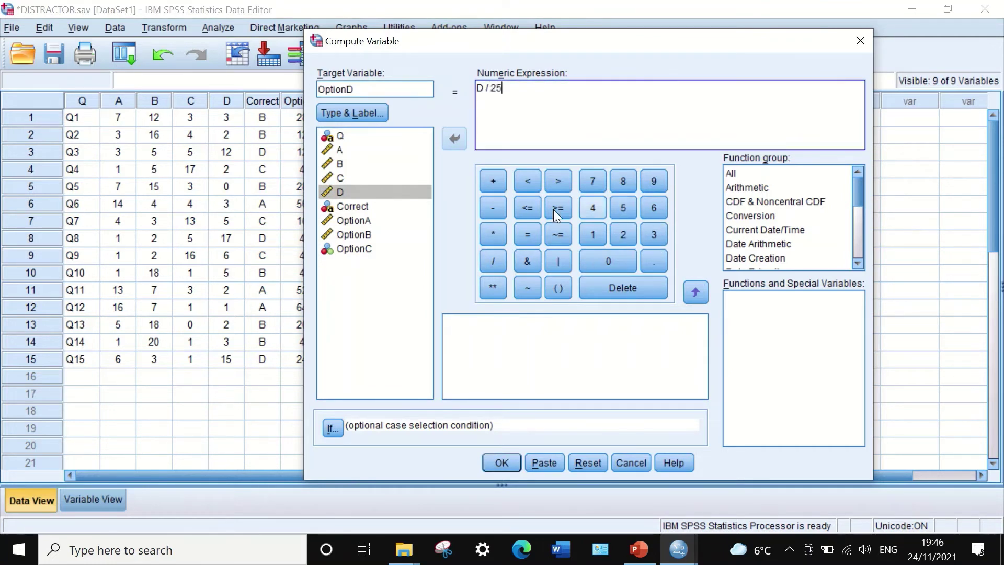
pyautogui.click(491, 230)
pyautogui.click(594, 238)
pyautogui.click(600, 254)
pyautogui.click(600, 254)
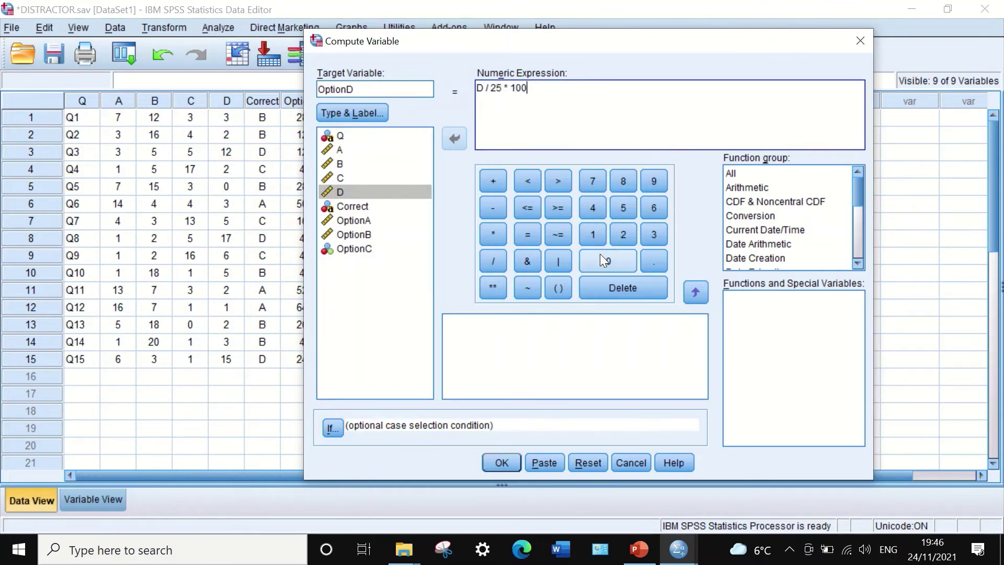
pyautogui.click(496, 461)
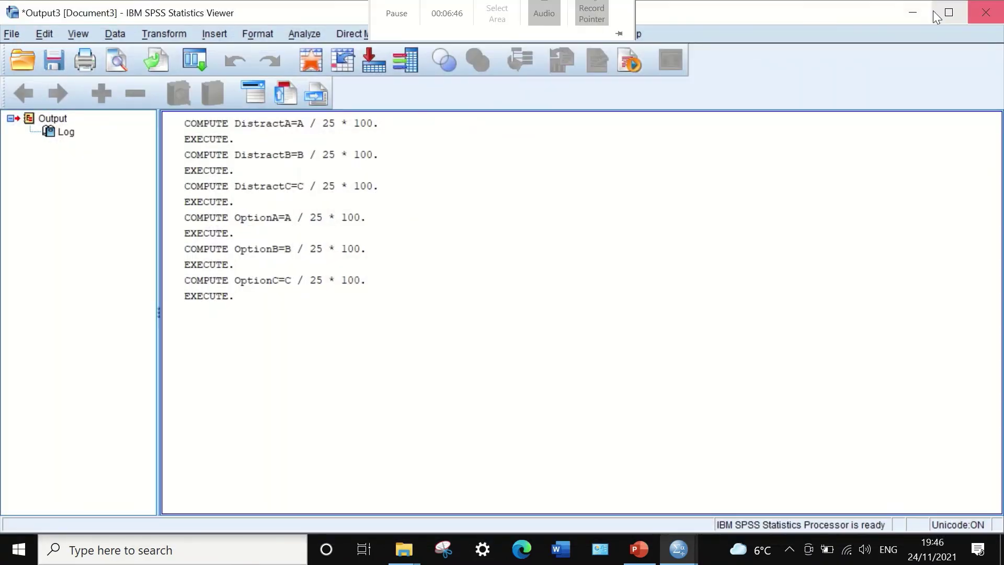
pyautogui.click(914, 16)
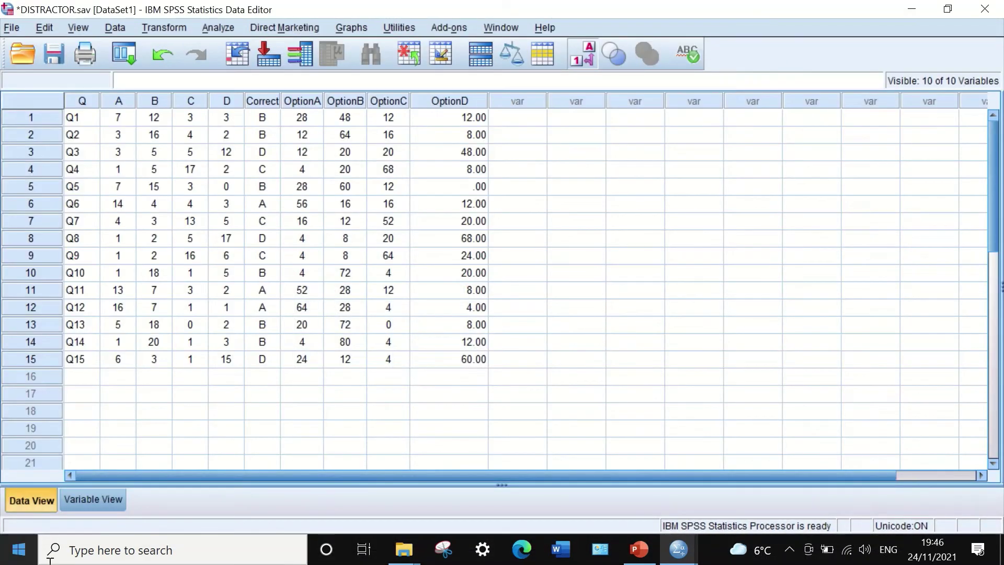
# - In Variable View, reduce OptionD's decimal places to 0
pyautogui.click(104, 499)
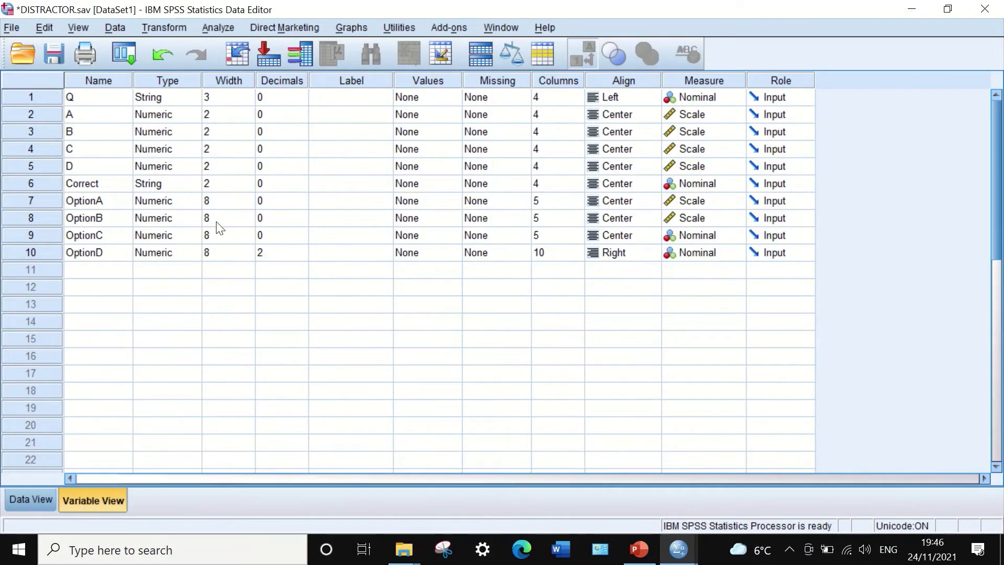
pyautogui.click(283, 255)
pyautogui.click(300, 256)
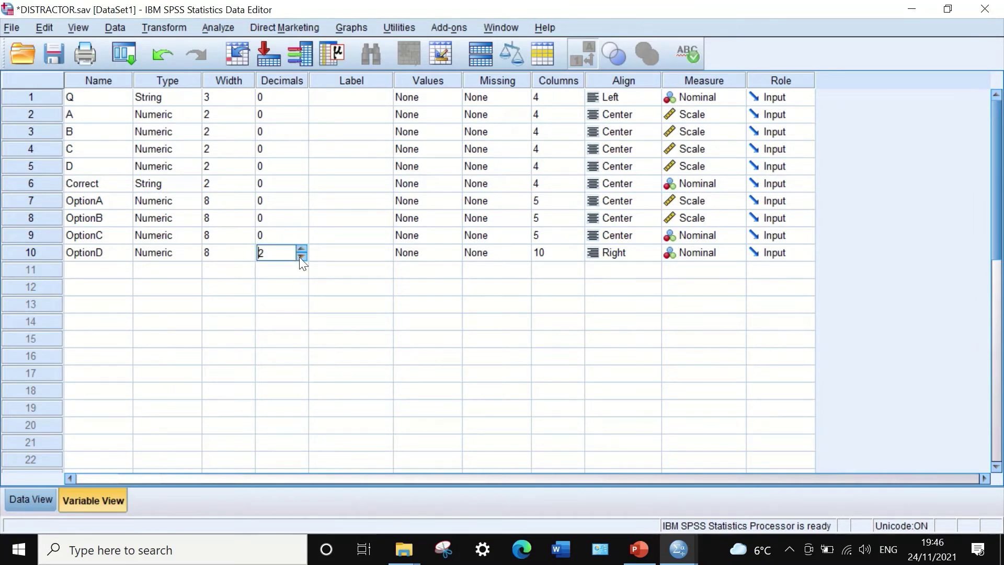
pyautogui.click(300, 256)
# - Set OptionD's column width to 5, centre it, and return to Data View
pyautogui.click(567, 256)
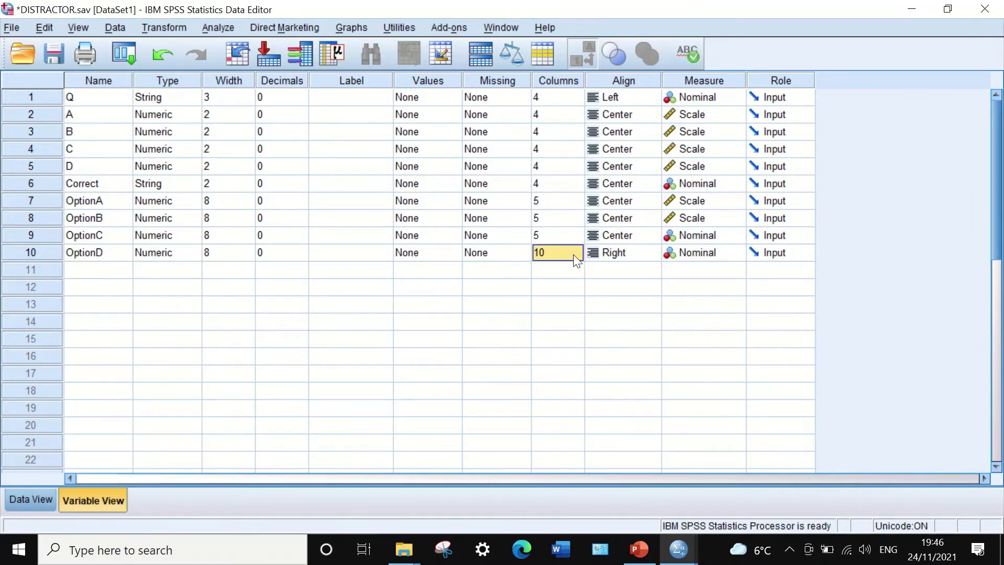
pyautogui.click(576, 256)
pyautogui.click(576, 256)
pyautogui.click(577, 256)
pyautogui.click(577, 256)
pyautogui.click(577, 256)
pyautogui.click(577, 256)
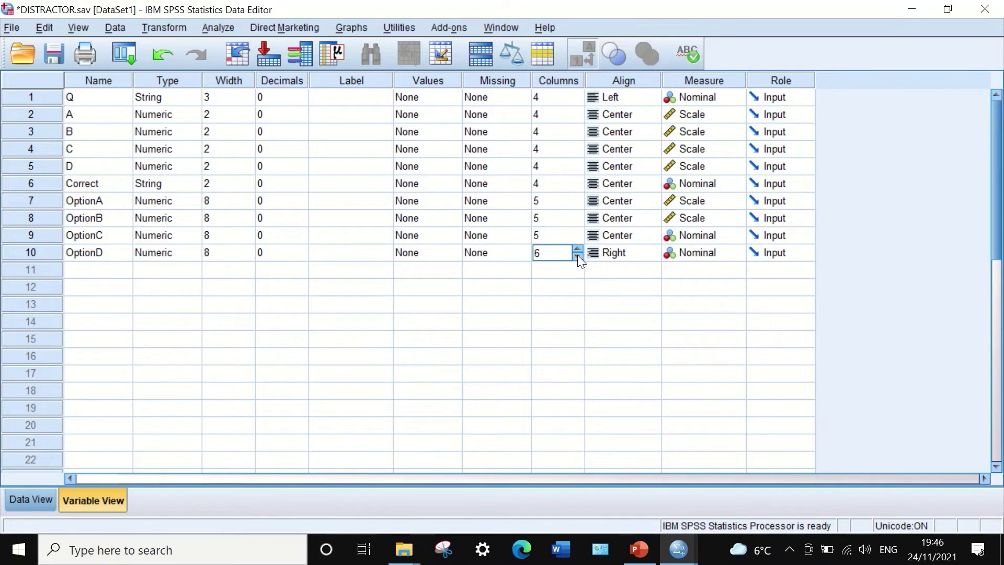
pyautogui.click(577, 256)
pyautogui.click(577, 256)
pyautogui.click(578, 249)
pyautogui.click(578, 249)
pyautogui.click(639, 257)
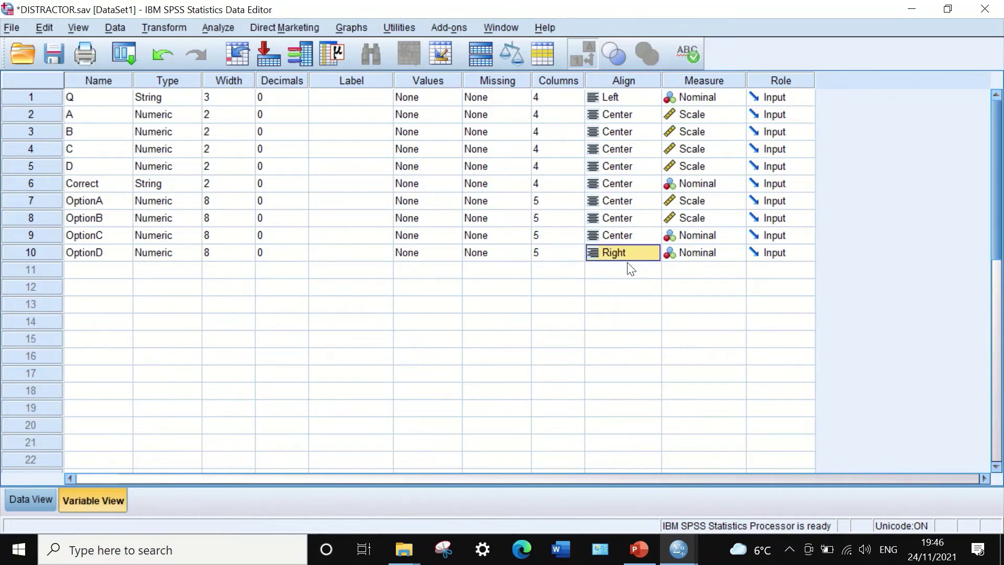
pyautogui.click(635, 256)
pyautogui.click(634, 301)
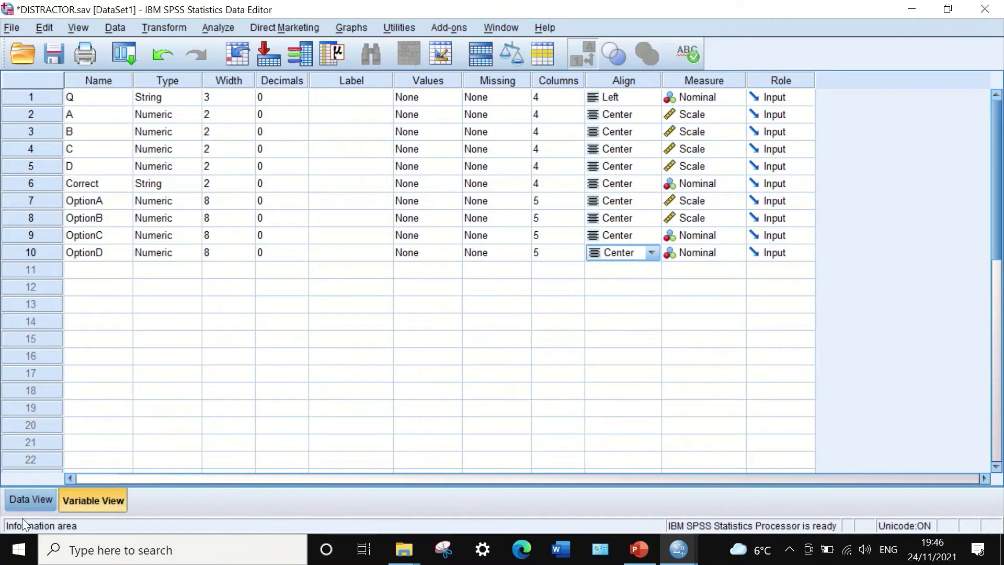
pyautogui.click(30, 499)
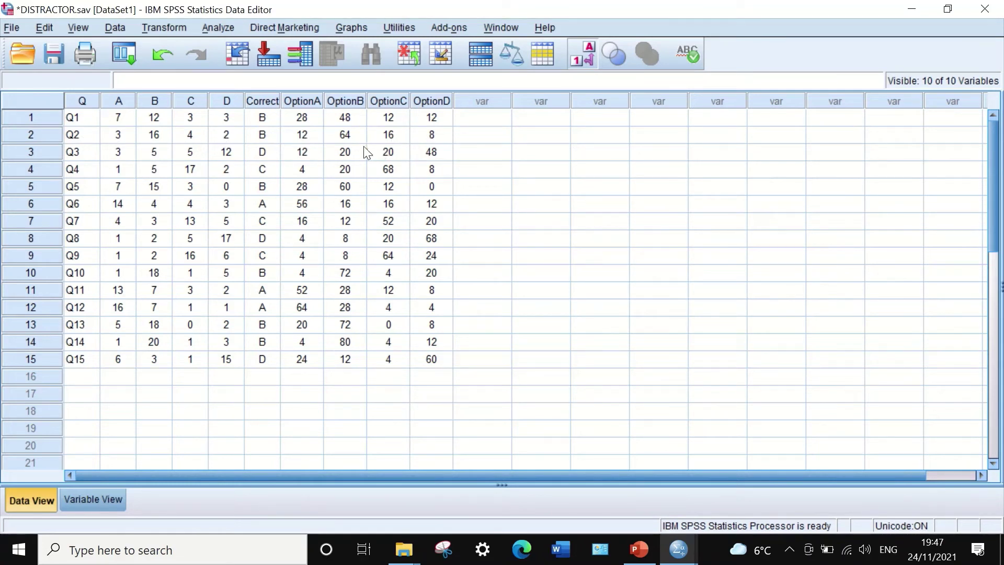
# - Select the Q4 row to review its percentages (4, 20, 68, 8)
pyautogui.click(21, 170)
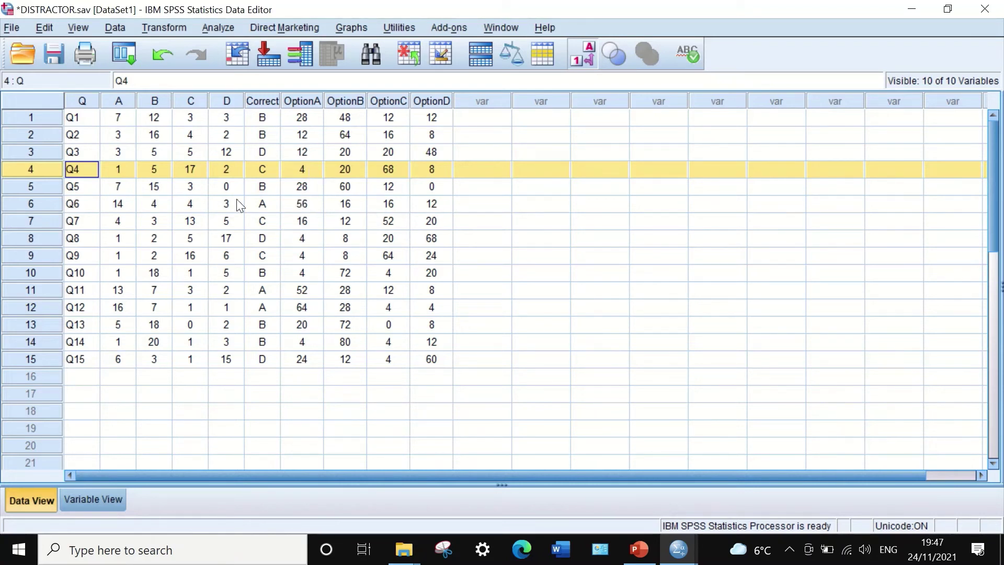
# - Select rows Q5, Q10, Q13, Q12 and Q15 in turn to review their percentages
pyautogui.press('Down')
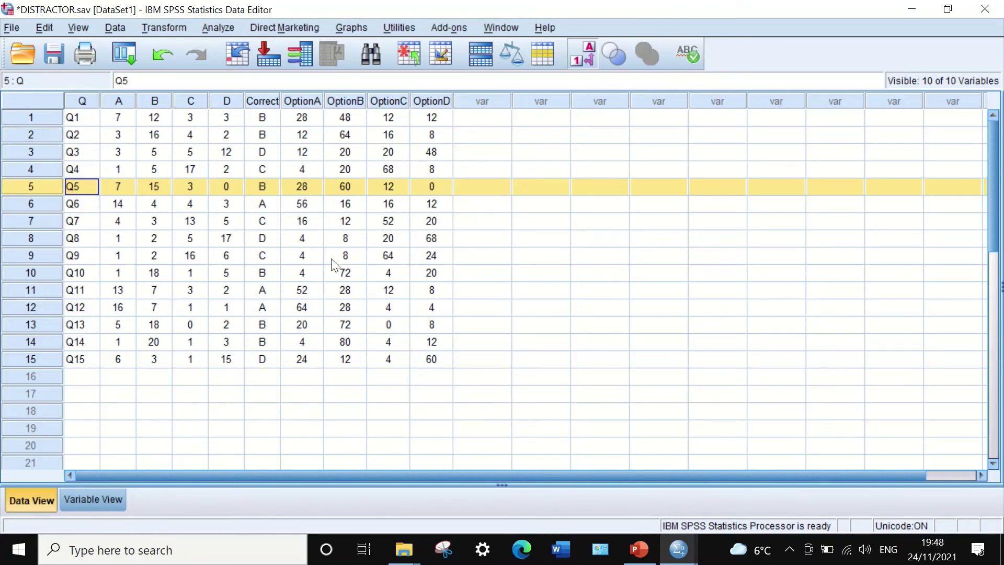
pyautogui.click(21, 271)
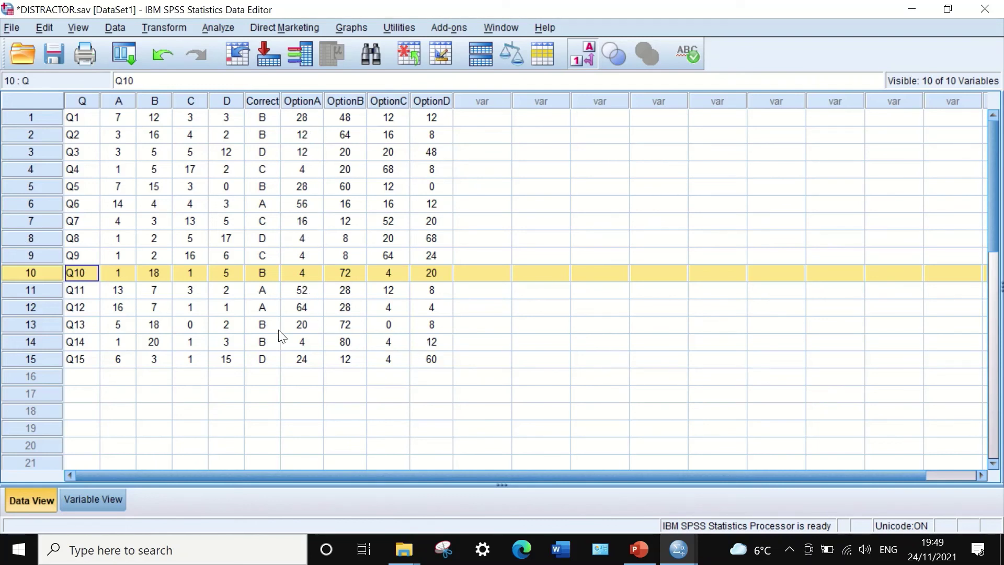
pyautogui.click(35, 326)
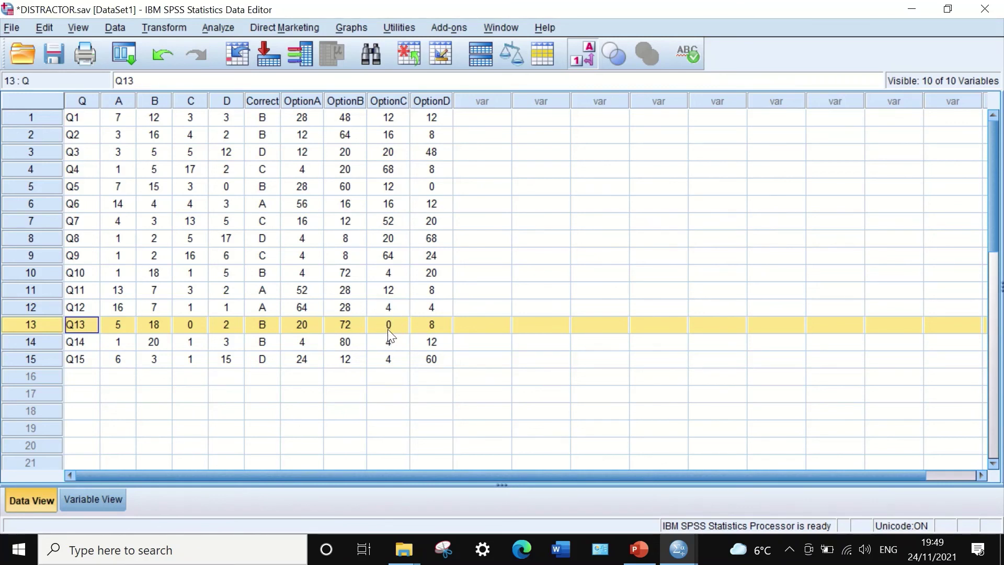
pyautogui.click(34, 308)
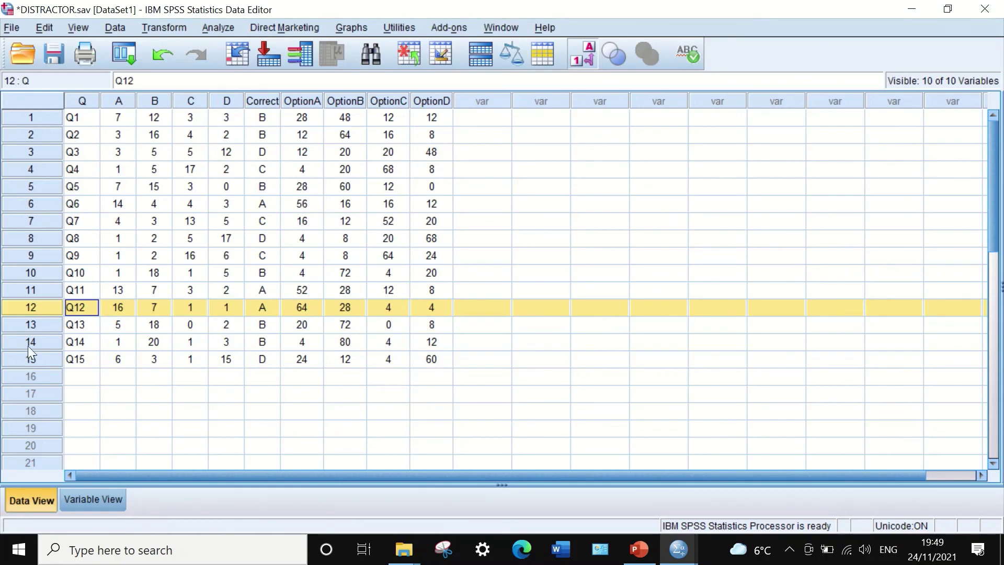
pyautogui.click(91, 359)
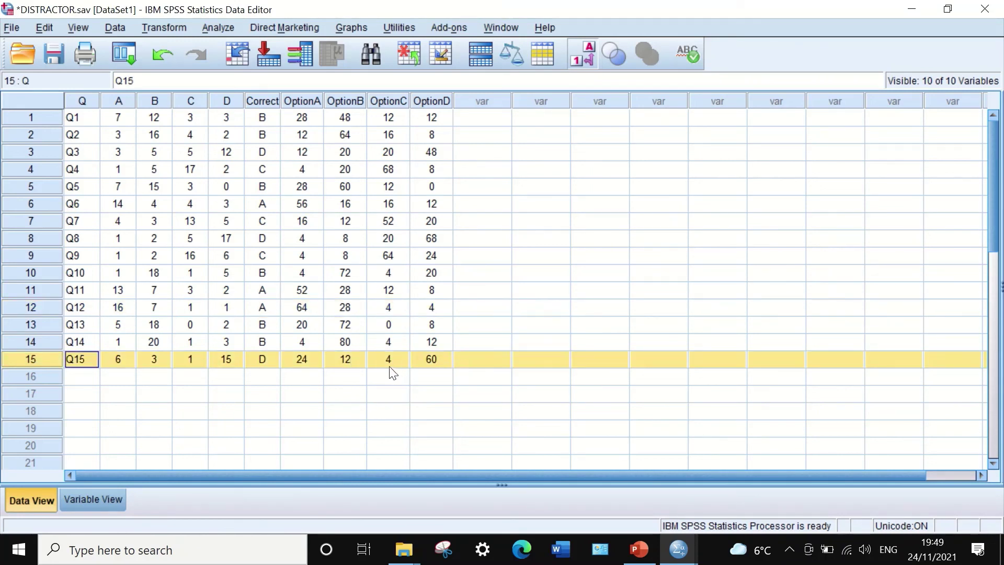